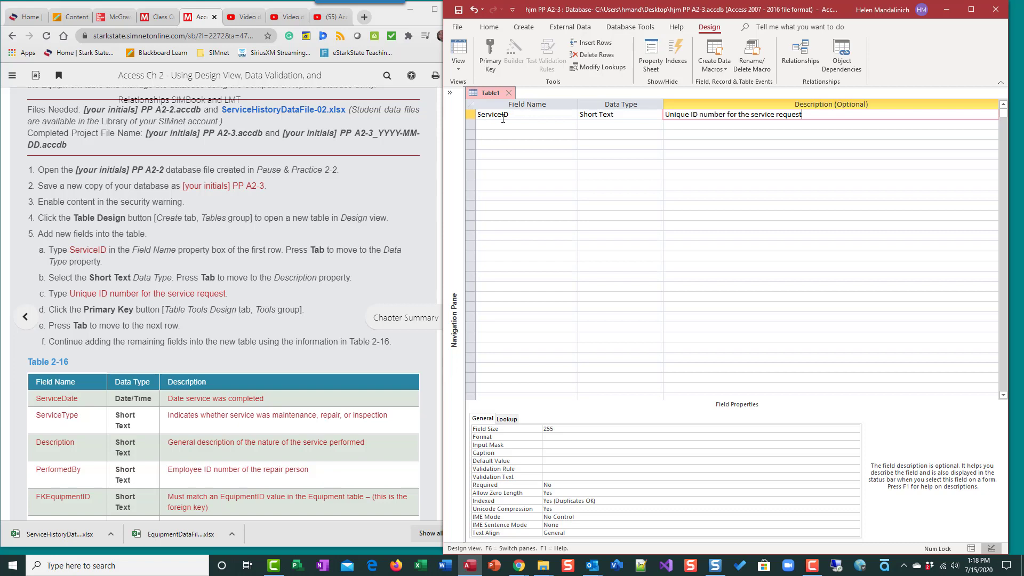
Step: Set the ServiceID field as the table's primary key and move on to the next field row
click(494, 54)
click(491, 51)
click(493, 52)
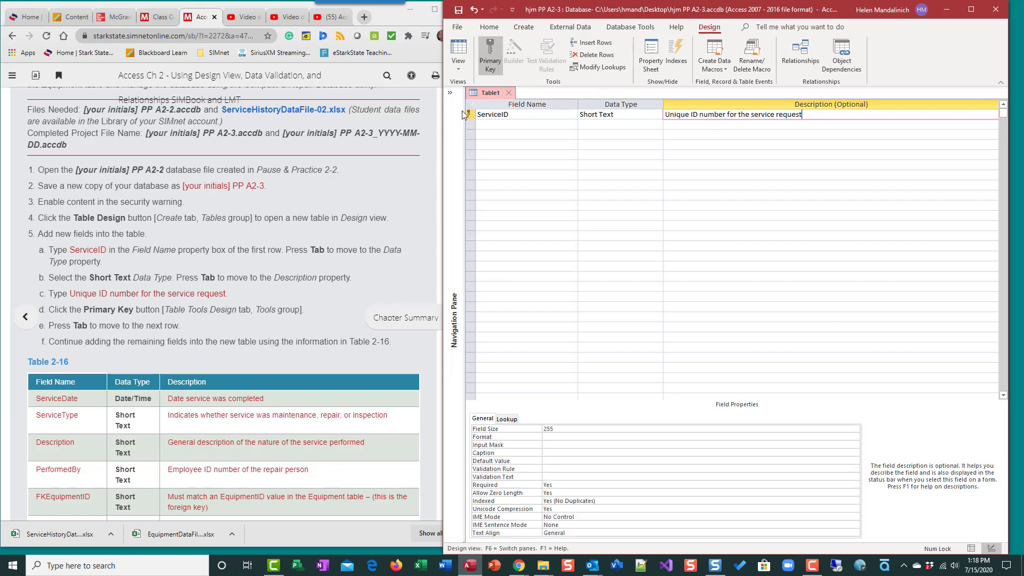
key(Tab)
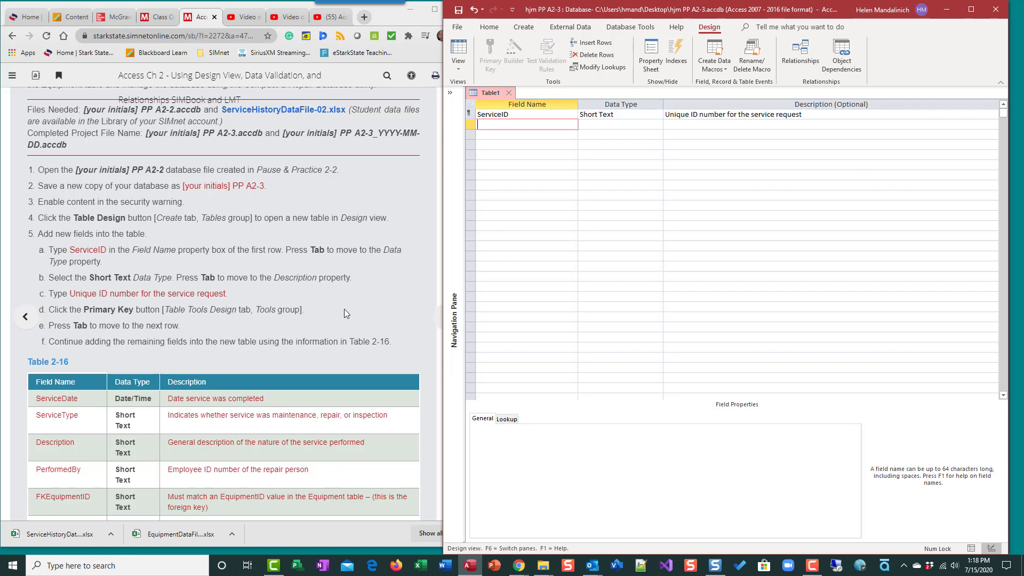
Step: Add a ServiceDate field with the Date/Time data type and the description "Date service was completed"
scroll(348, 311, down, 3)
text(Se)
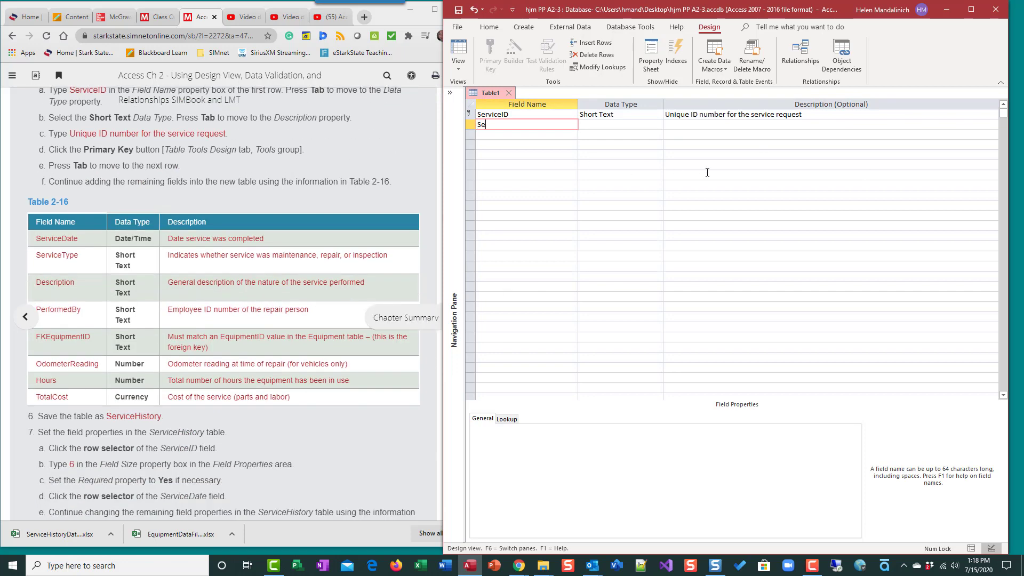
text(rviceDate)
key(Tab)
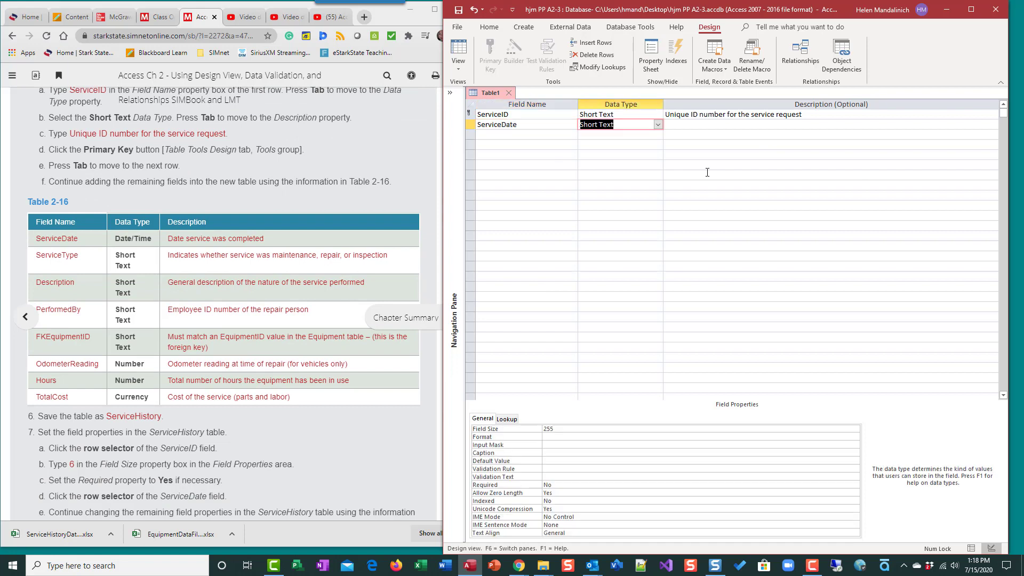
text(date/Time)
key(Tab)
text(Date servie)
key(BackSpace)
text(ce was )
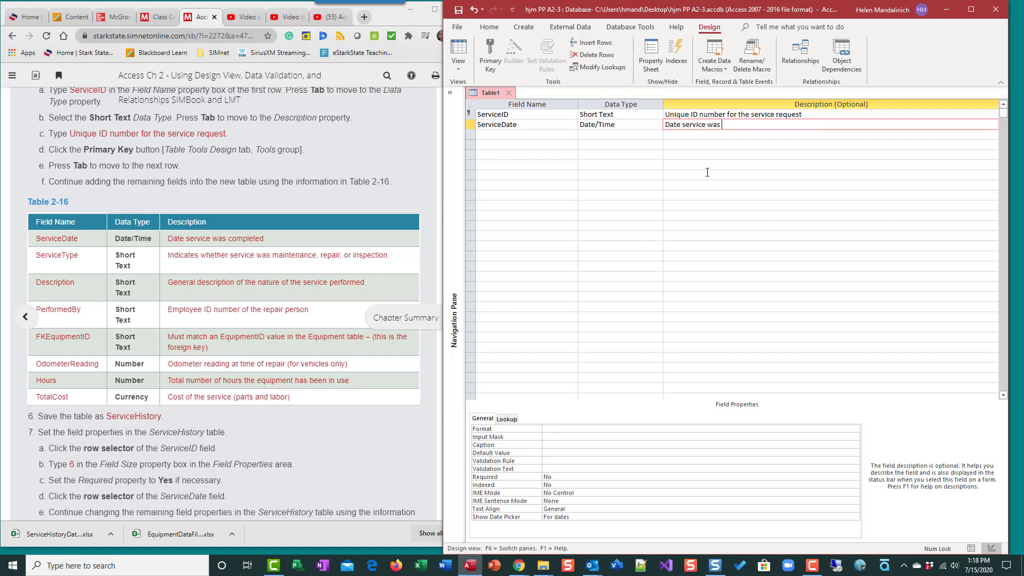
text(completed)
key(Tab)
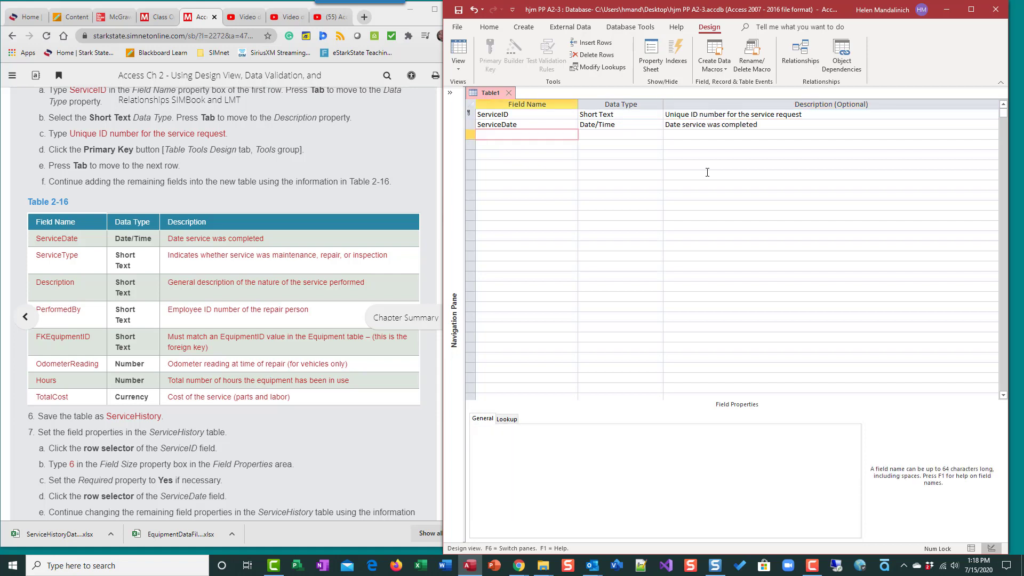
Step: Add a Short Text field ServiceType with the description "Indicates whether service was maintenance, repair, or inspection"
text(ServiceType)
key(Tab)
key(Tab)
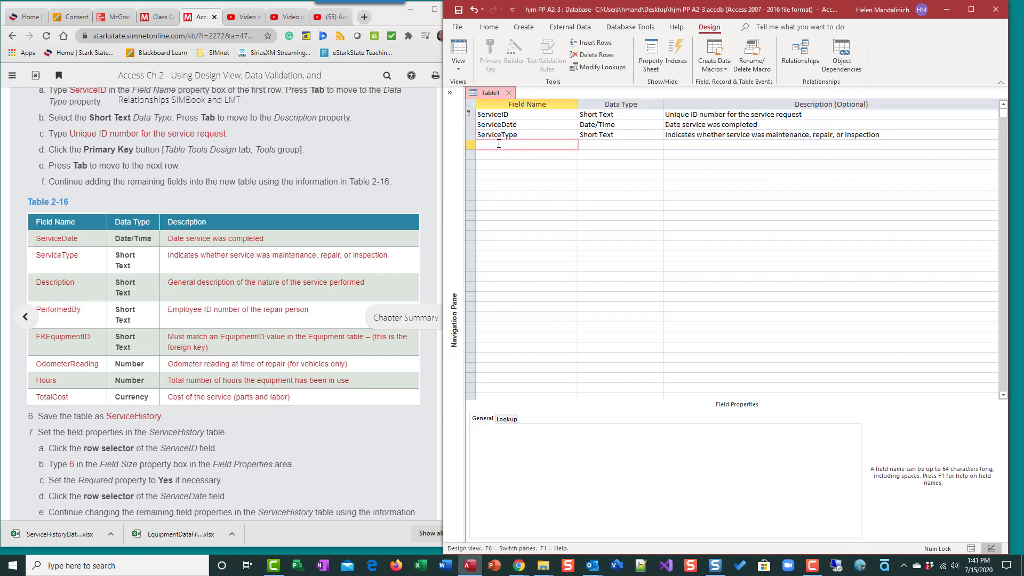
Step: Add a Short Text field named Description, described as "General description of the nature of the service performed"
text(Description)
key(Tab)
key(Tab)
text(General description of the nature of the service performed)
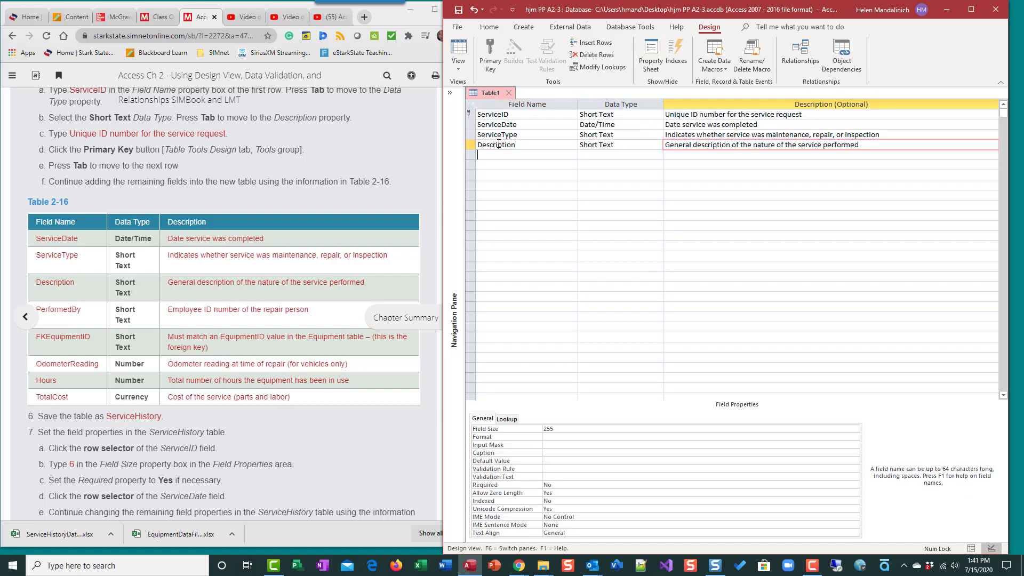
key(Tab)
Step: Add a Short Text field PerformedBy with the description "Employee ID number of the repair person"
text(PerformedBy)
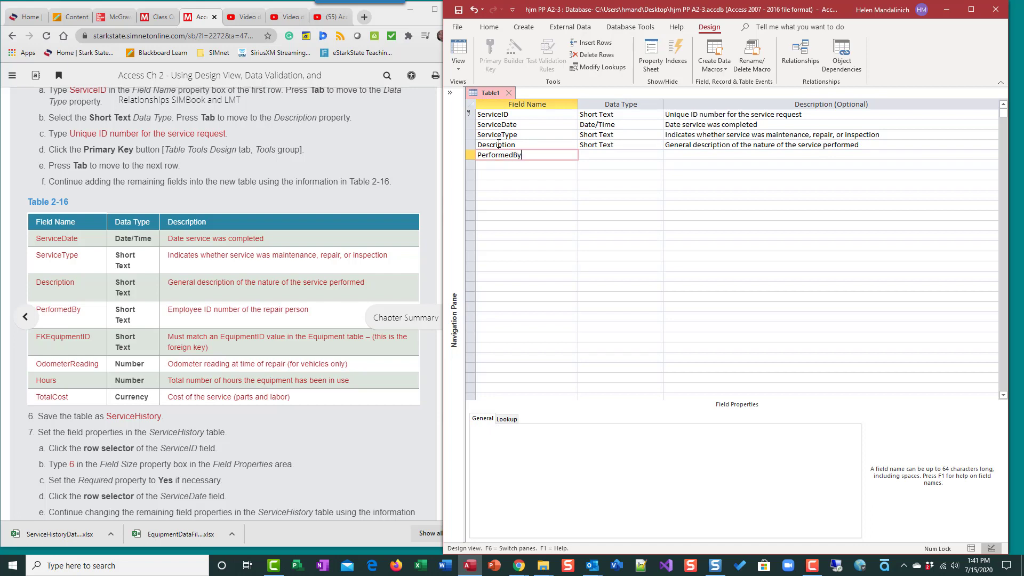
key(Tab)
key(Tab)
text(Employee ID number of the repair person)
key(Tab)
Step: Add a Short Text field FKEquipmentID, described as "Must match an EquipmentID value in the Equipment table - (this is the foreign key)"
text(FKE)
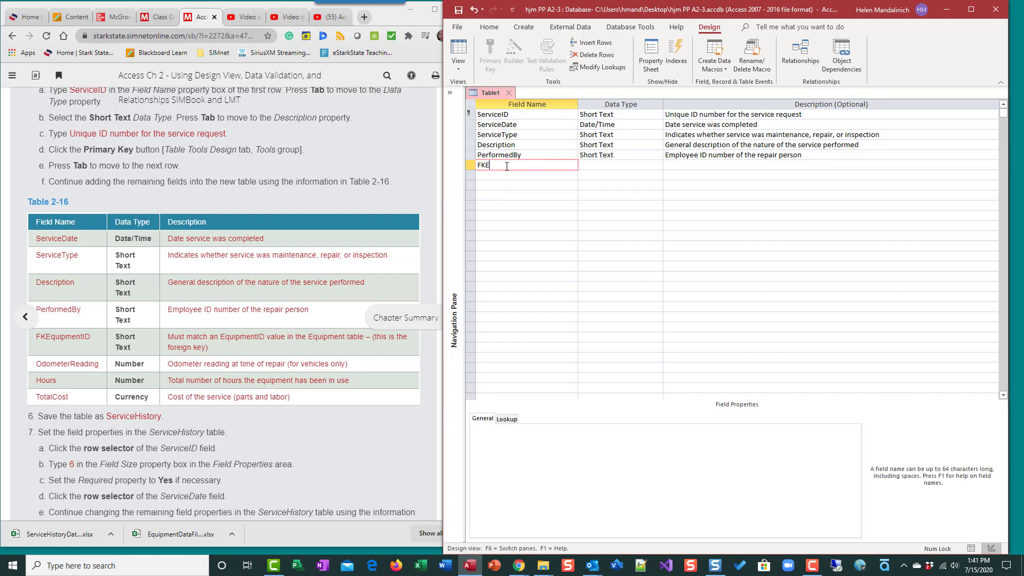
text(qui)
text(pment)
text(IT)
key(BackSpace)
text(D)
key(Tab)
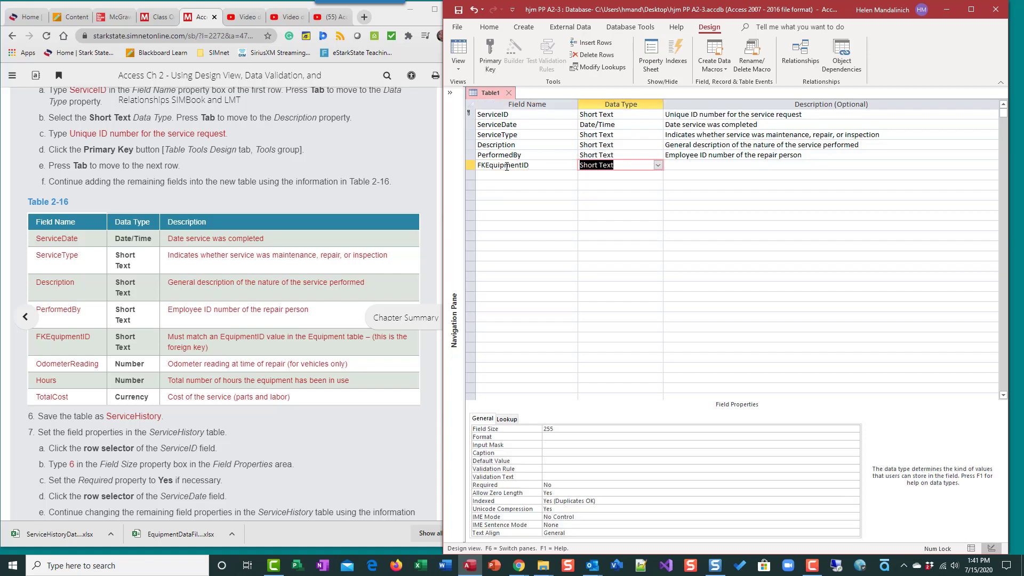
key(Tab)
text(Must )
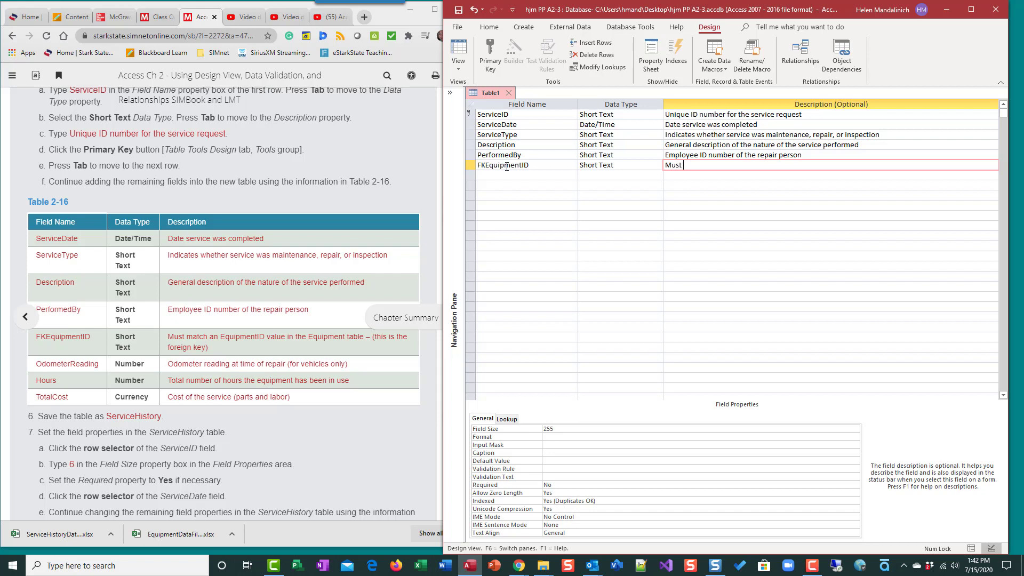
text(match an EquipmentID value in the Equipment table - (this is the foreign key))
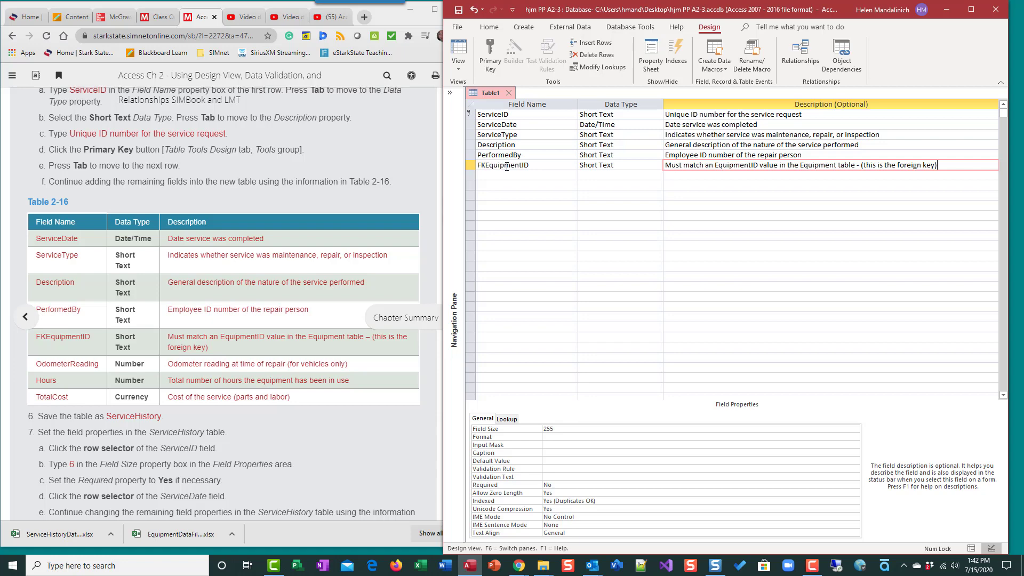
Step: Examine the EquipmentID field in the Equipment table's Design view, close that table and compare it with FKEquipmentID in the new table
click(455, 111)
double_click(478, 133)
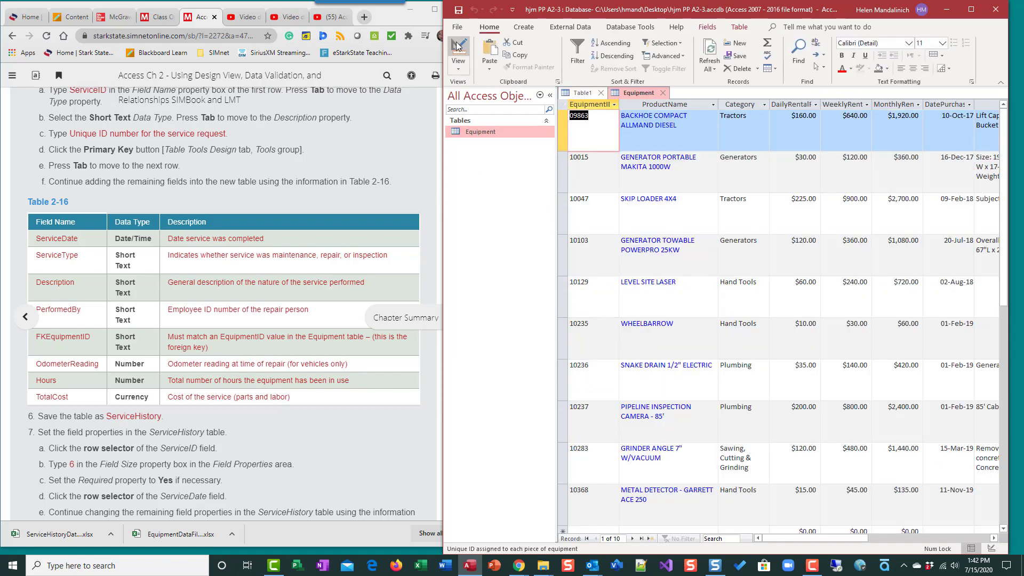
click(459, 47)
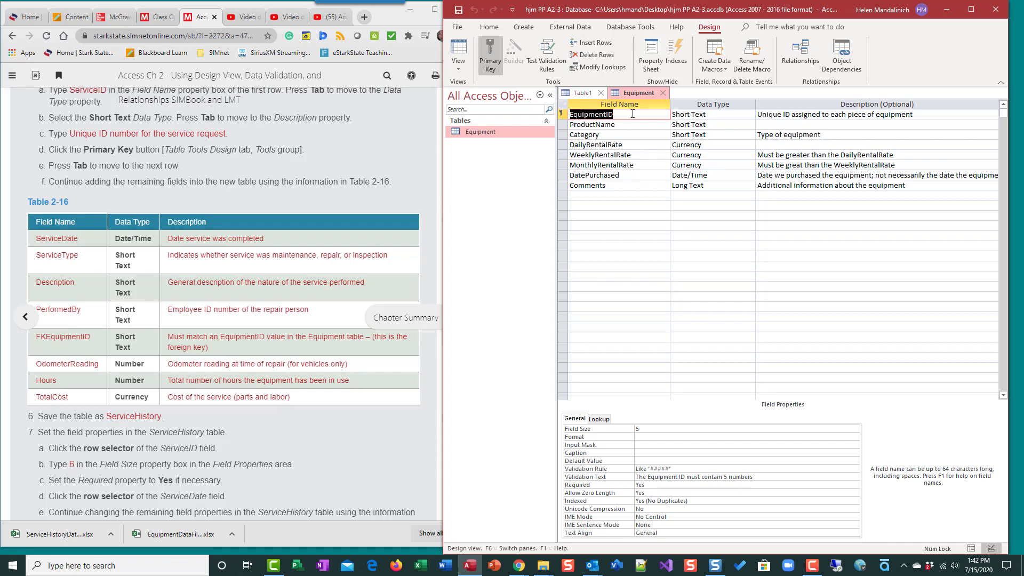
click(663, 93)
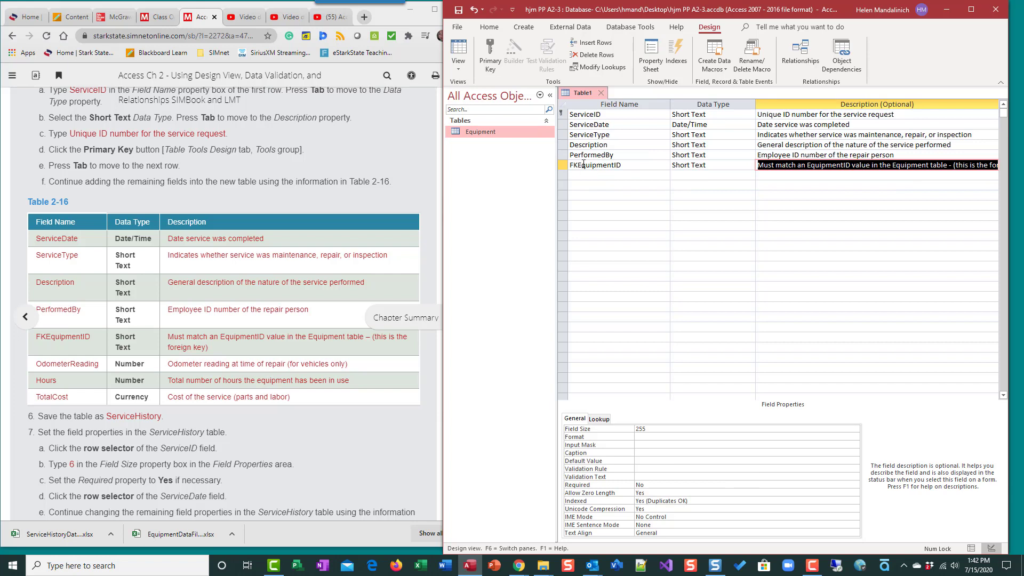
drag(584, 164, 622, 166)
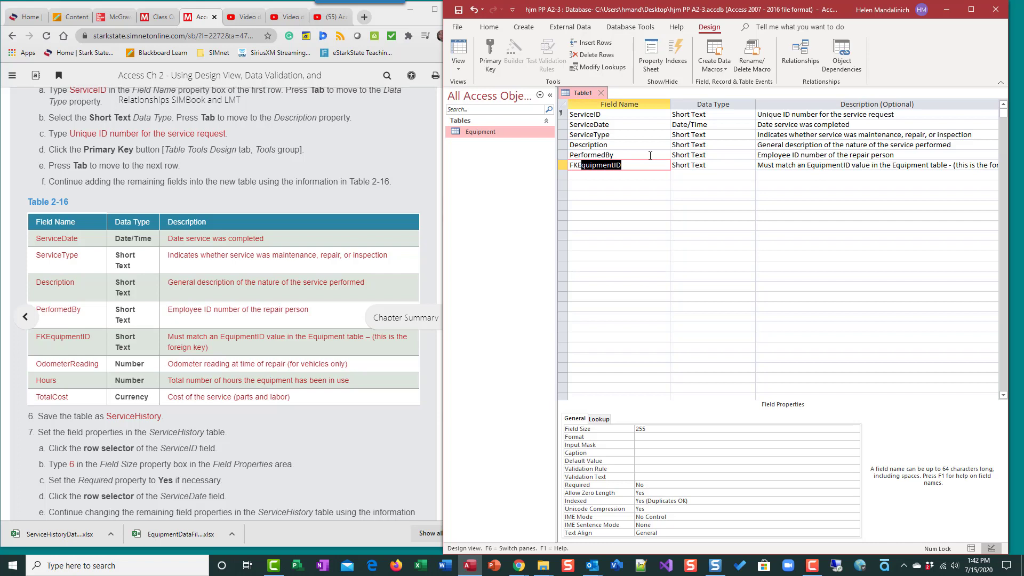
Step: Add a Number field OdemeterReading with the description "Odometer reading at time of repair (for vehicles only)"
click(575, 175)
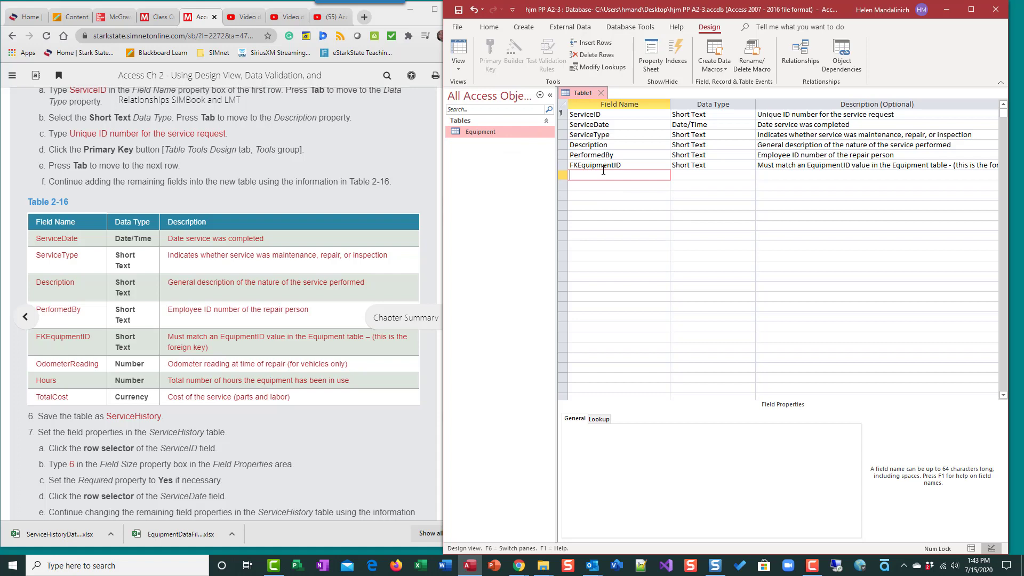
text(Odem)
text(eterReading)
key(Tab)
text(n)
key(Tab)
text(Odometer reading at time of repair (for vehicles only))
key(Tab)
Step: Add a Number field Hours with the description "Total number of hours the equipment has been in use"
text(Hours)
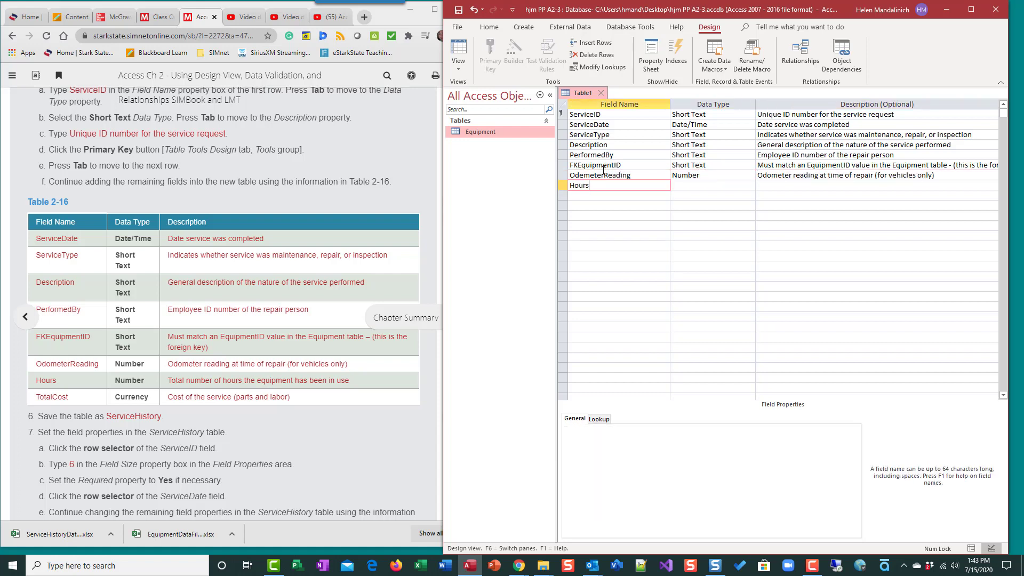
key(Tab)
text(n)
key(Tab)
text(Total number of hours the equipment has been in use)
key(Tab)
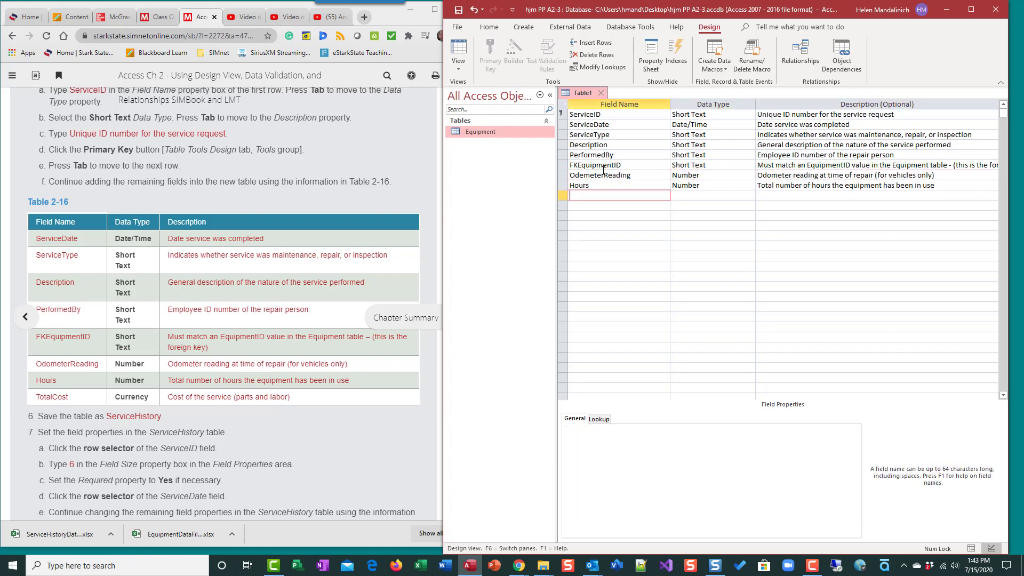
Step: Add a Currency field TotalCost with the description "Cost of the service (parts and labor)"
text(TotalCost)
key(Tab)
text(c)
key(Tab)
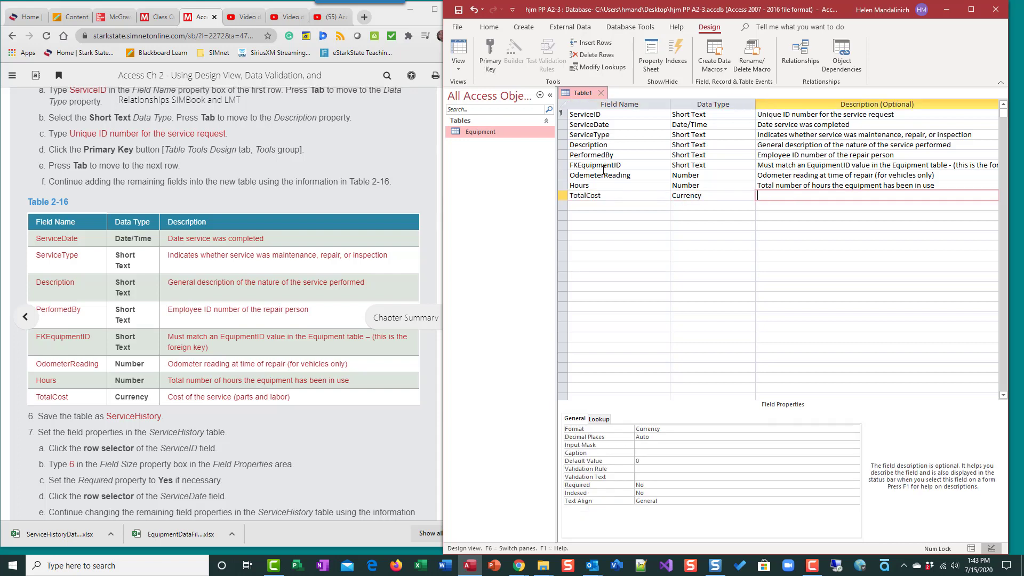
text(Cost of the service (parts and labo)
Step: Save the new table as ServiceHistory and collapse the list of database objects
scroll(173, 483, down, 4)
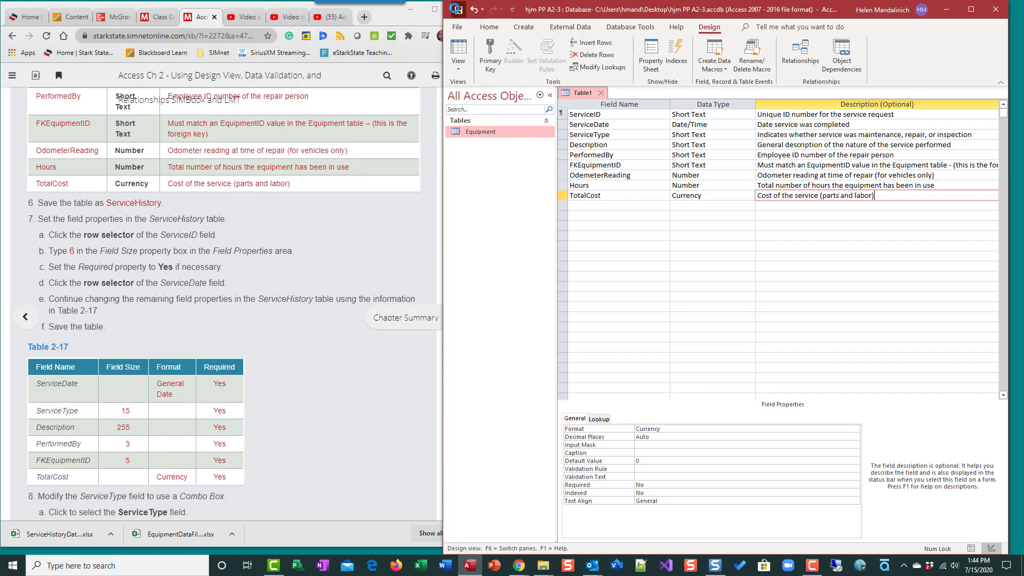
click(457, 10)
text(Servi)
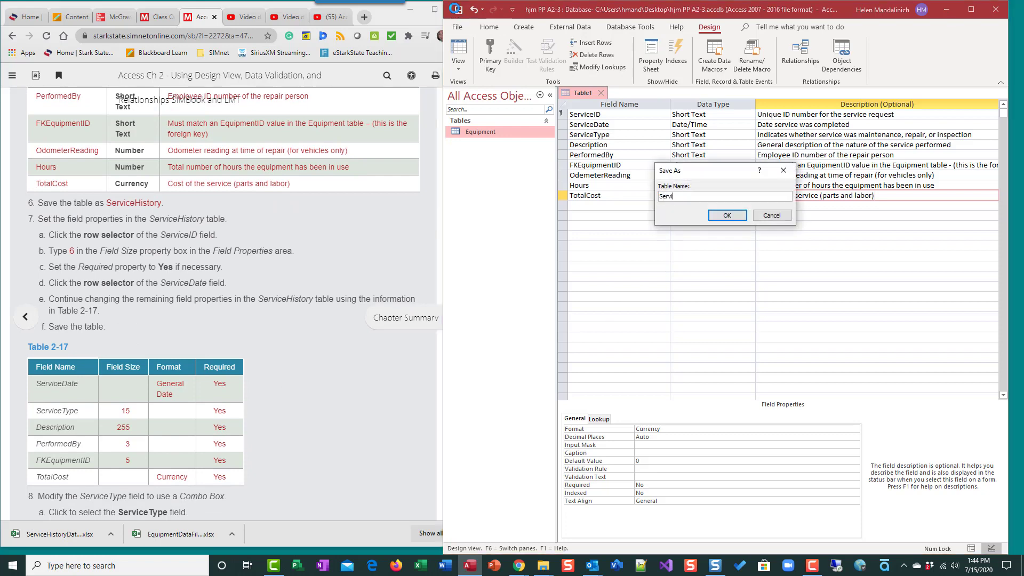
text(ceHistroyory)
key(Return)
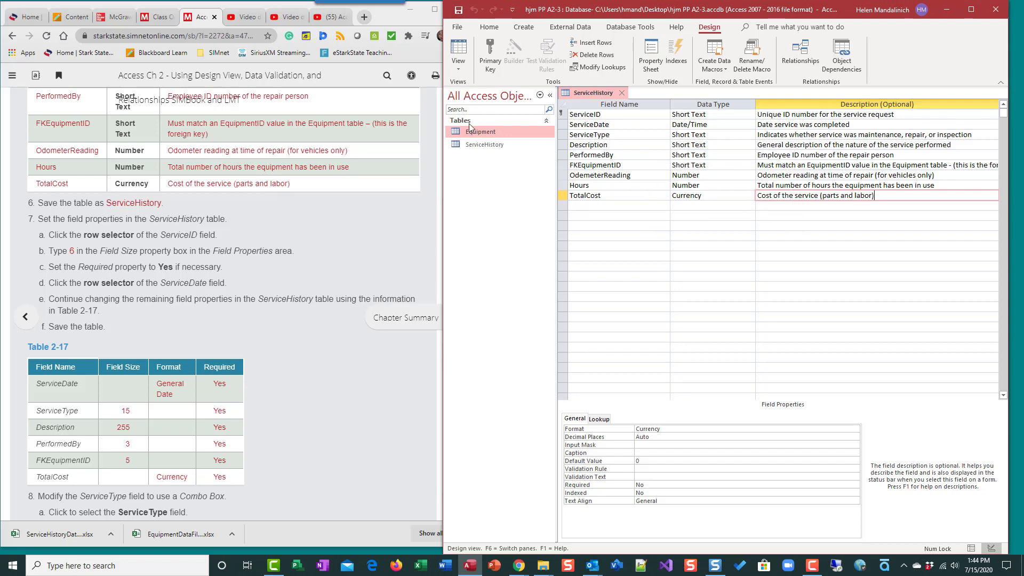
click(552, 95)
Step: Set the ServiceID field's Field Size property to 6
scroll(165, 283, down, 2)
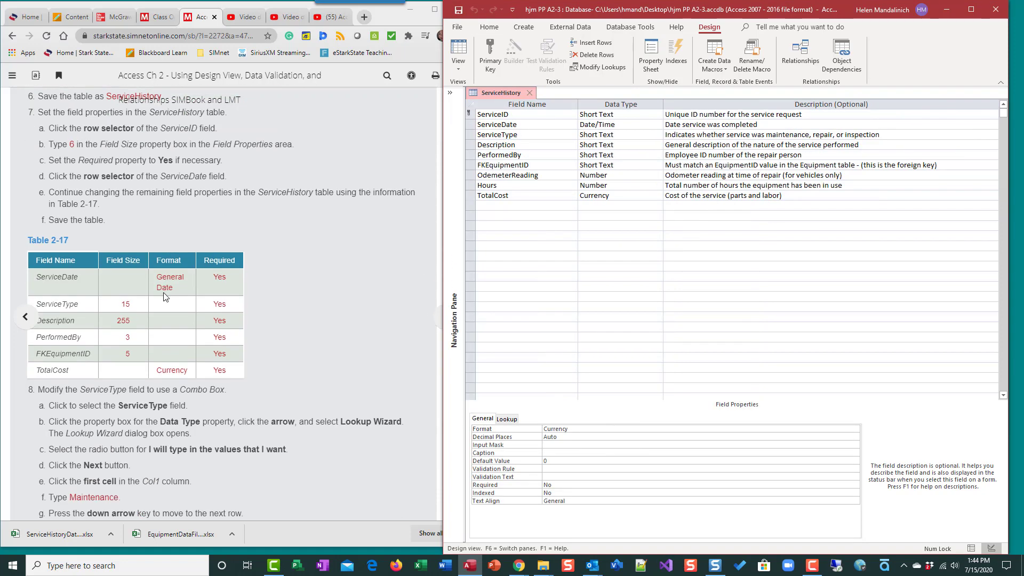
scroll(241, 316, up, 1)
scroll(241, 316, down, 3)
scroll(242, 316, up, 4)
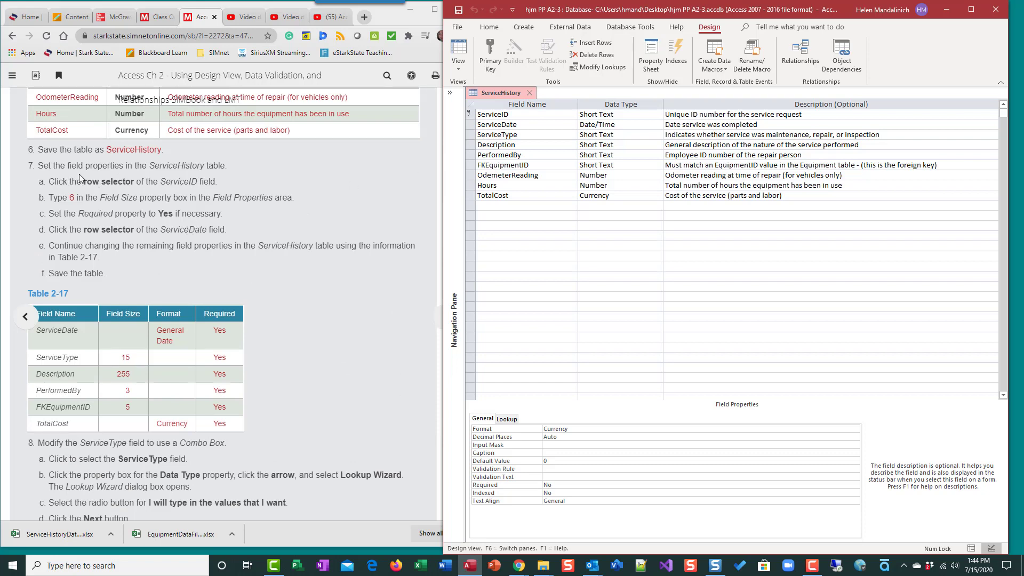
click(522, 115)
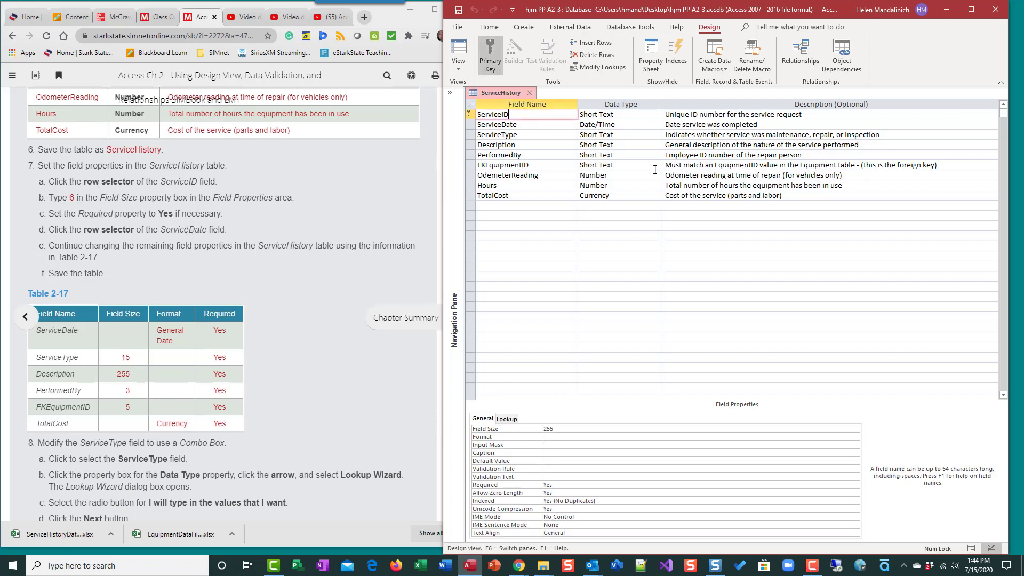
click(577, 427)
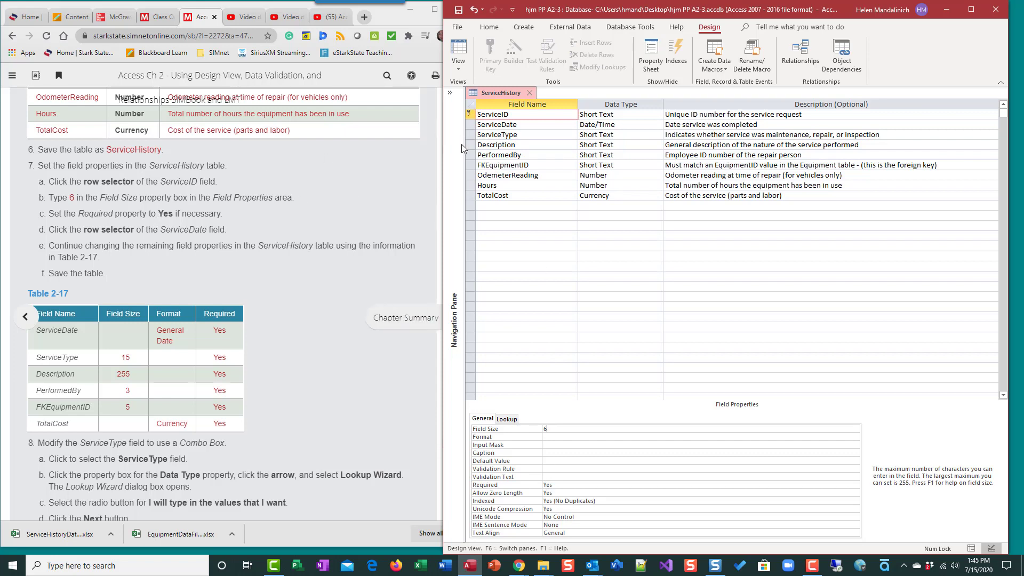
Step: Set the ServiceDate field's Format to General Date and its Required property to Yes
click(471, 126)
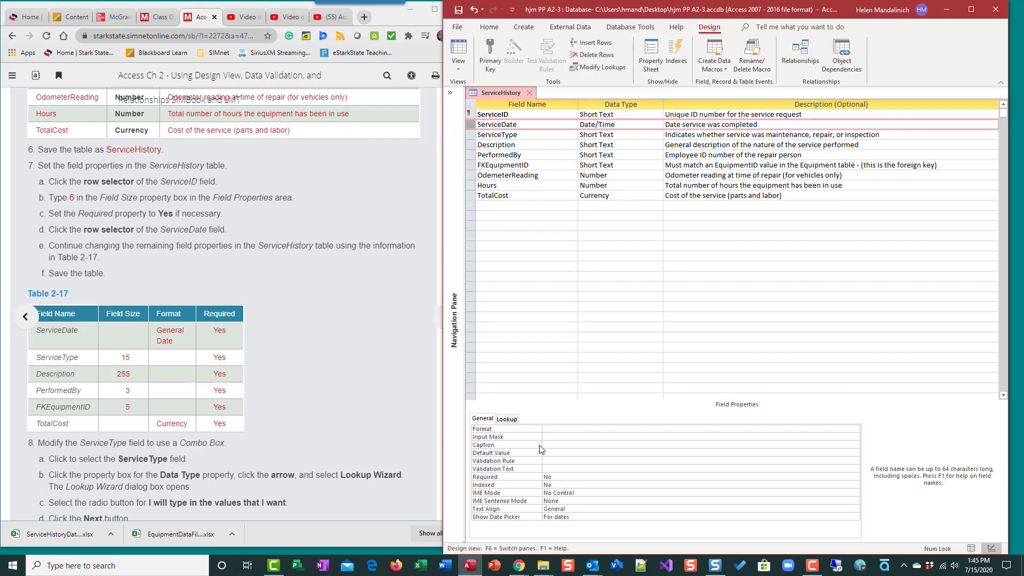
click(551, 429)
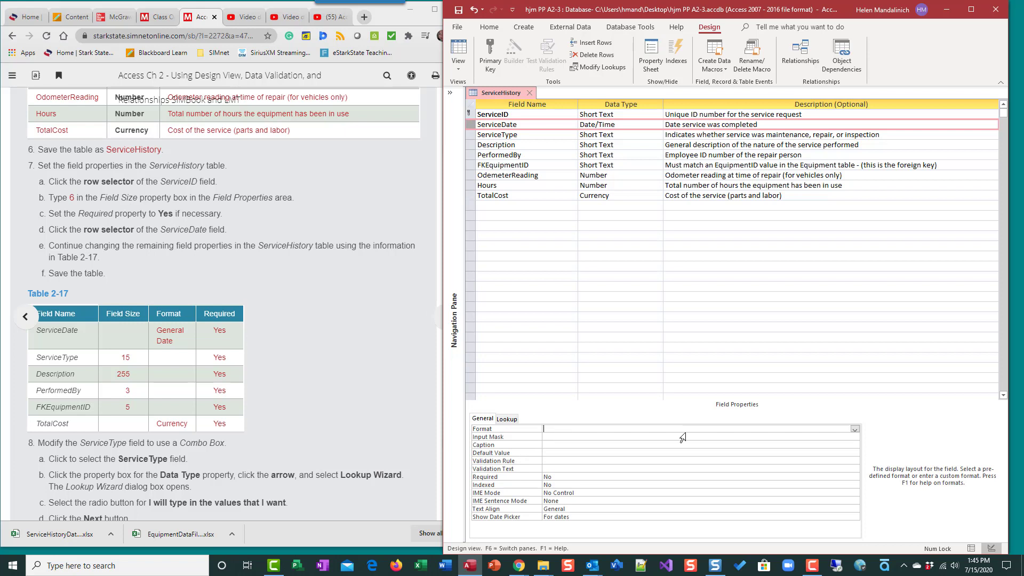
click(855, 430)
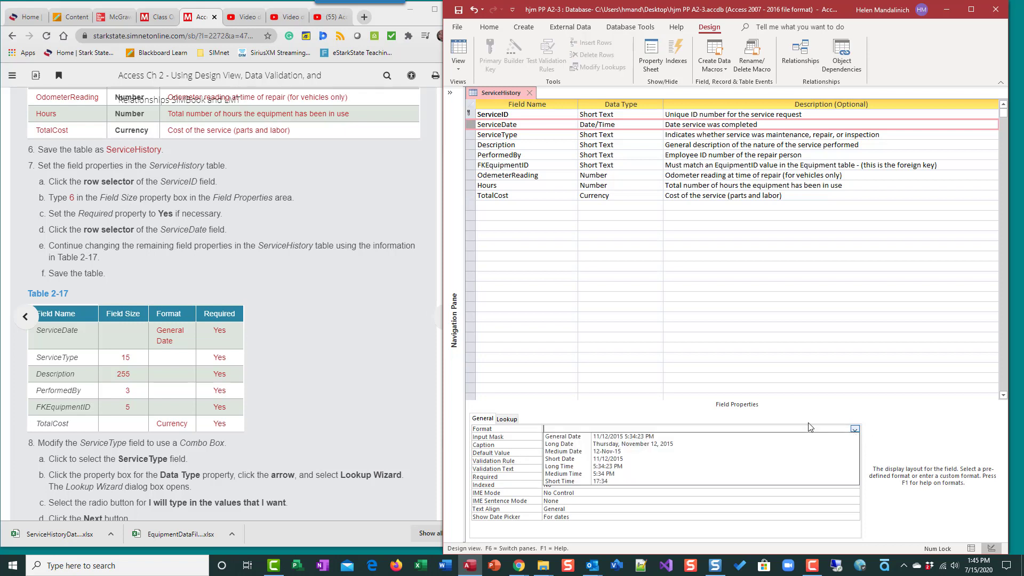
click(643, 440)
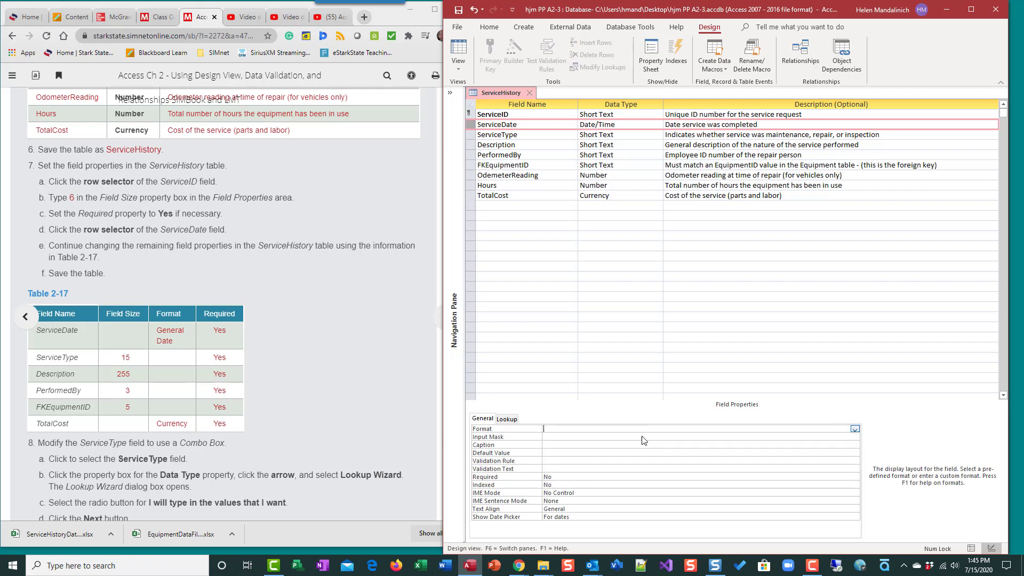
double_click(550, 478)
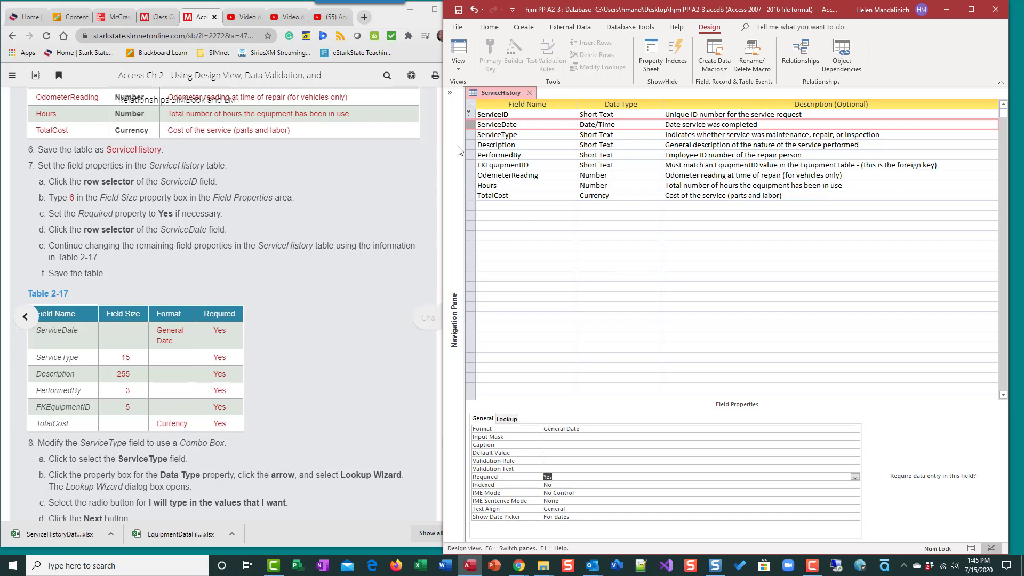
Step: Set the ServiceType field's Field Size to 15 and its Required property to Yes
click(496, 135)
click(514, 430)
text(15)
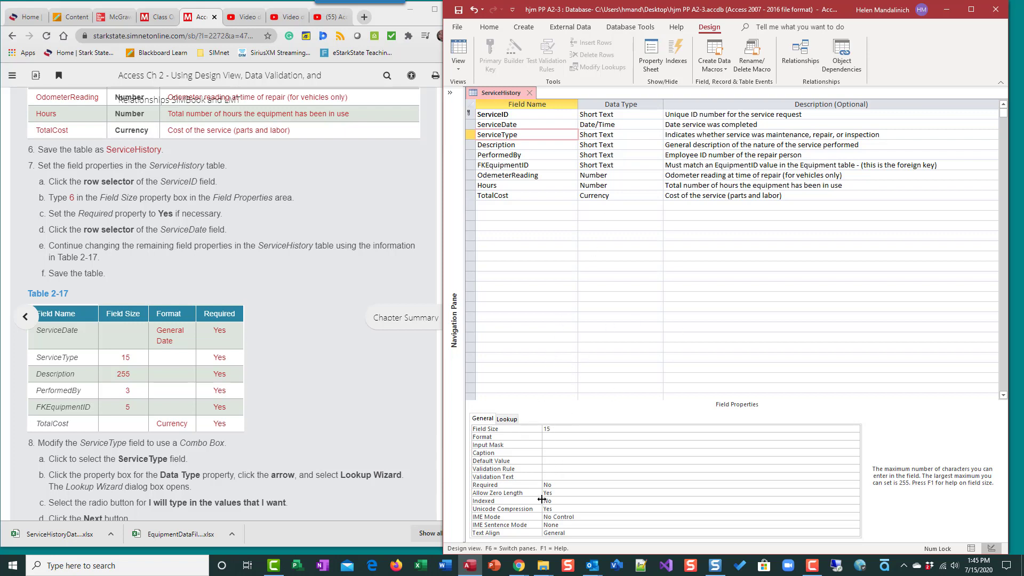
double_click(549, 485)
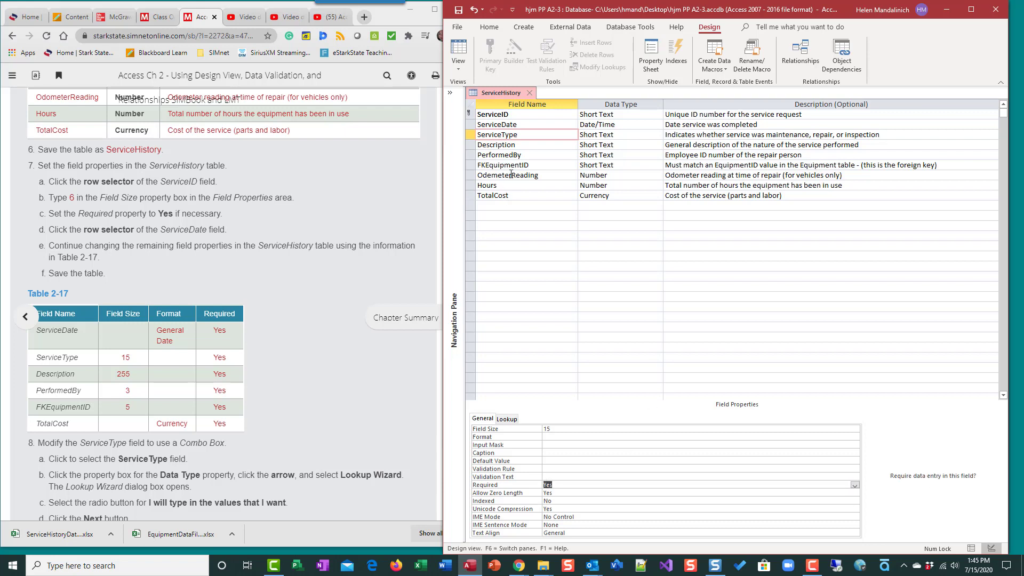
Step: Set the Description field's Required property to Yes
click(515, 146)
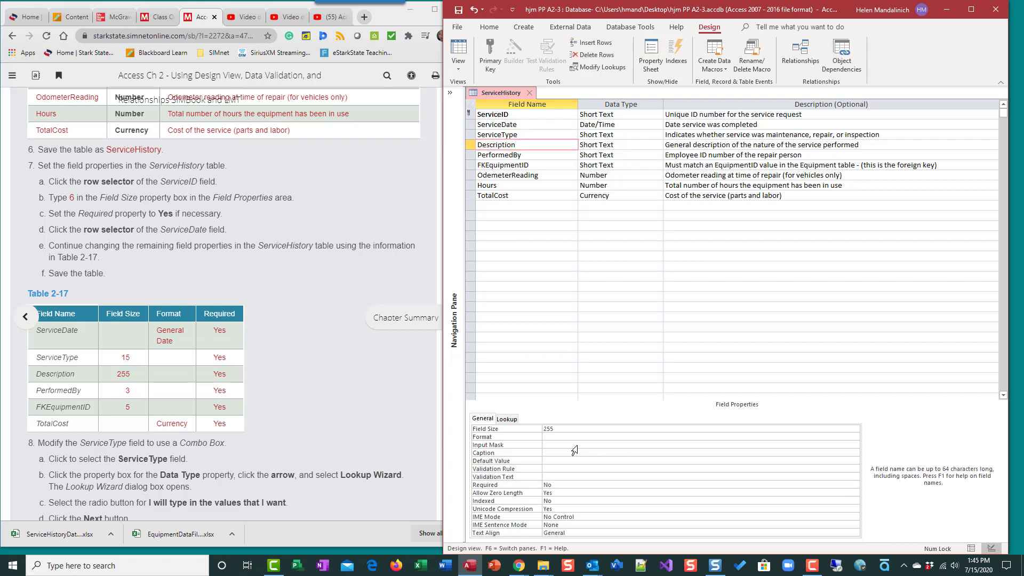
click(542, 485)
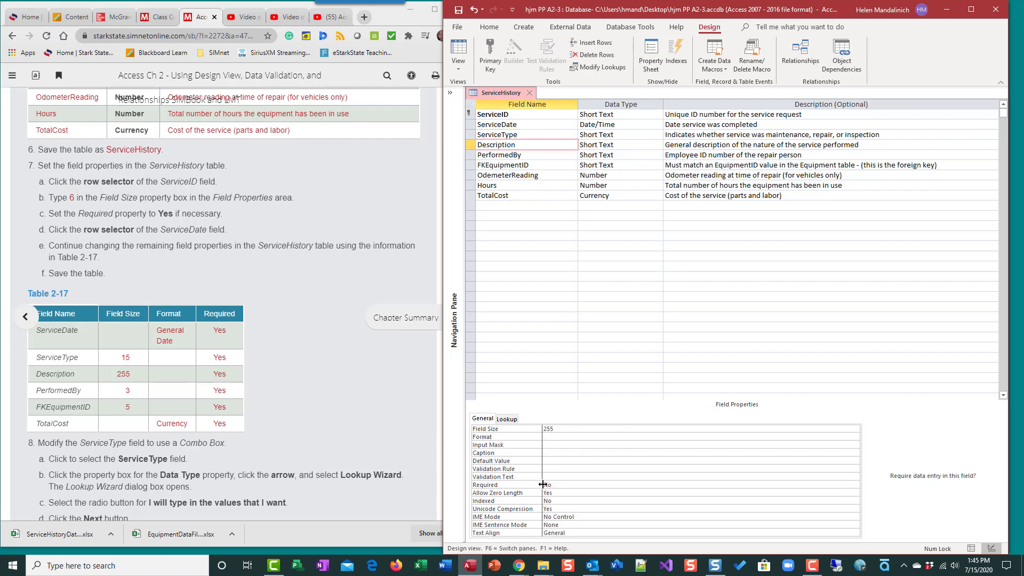
double_click(543, 485)
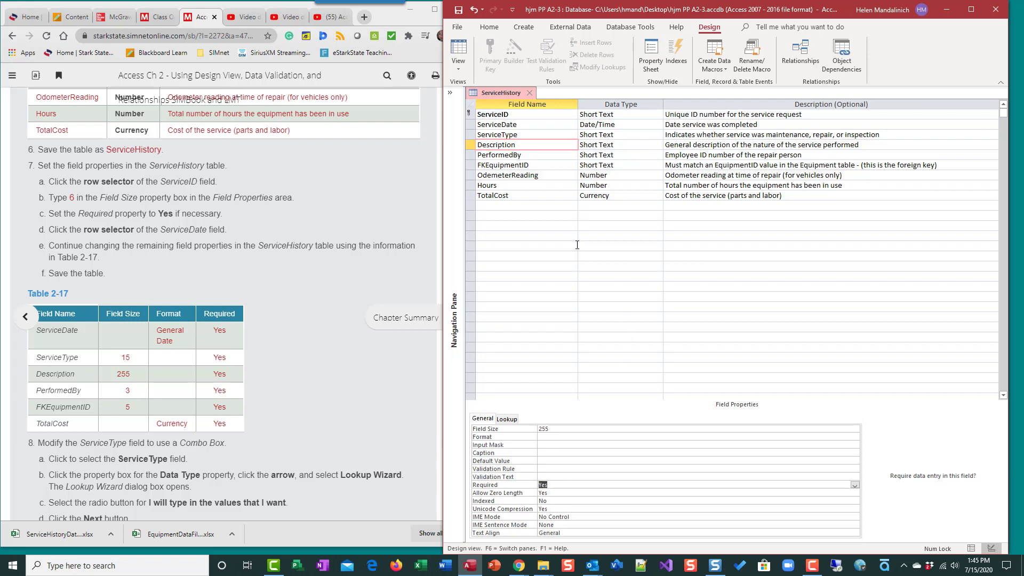
Step: Set the PerformedBy field's Field Size to 3 and its Required property to Yes
click(526, 156)
double_click(563, 429)
text(3)
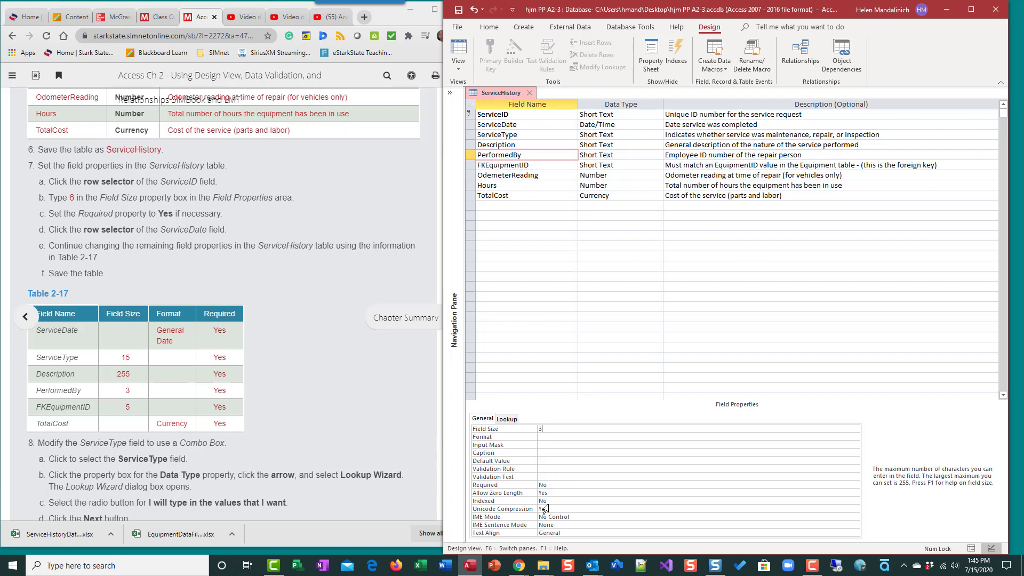
double_click(542, 485)
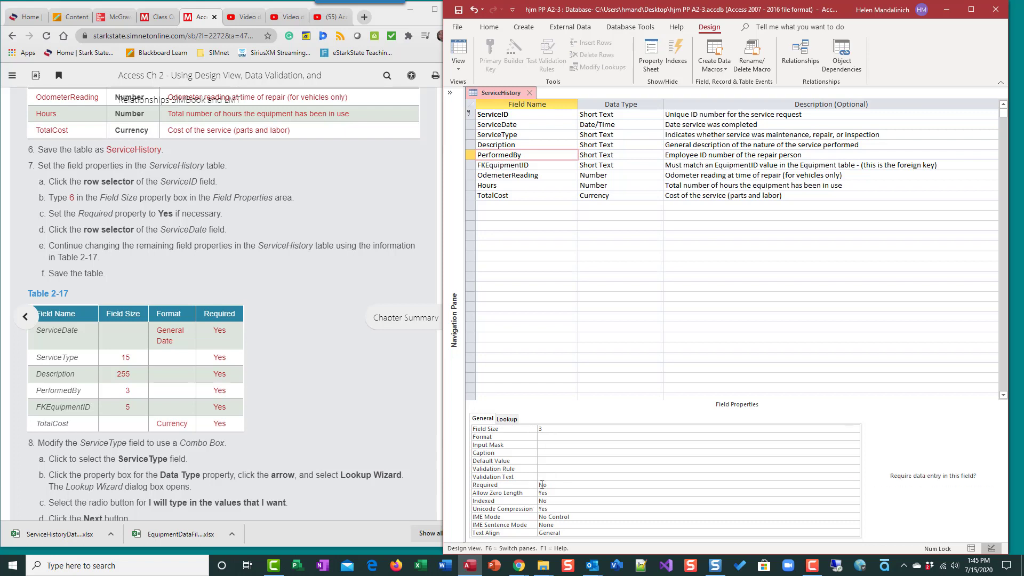
Step: Set the FKEquipmentID field's Field Size to 5 and its Required property to Yes
click(563, 165)
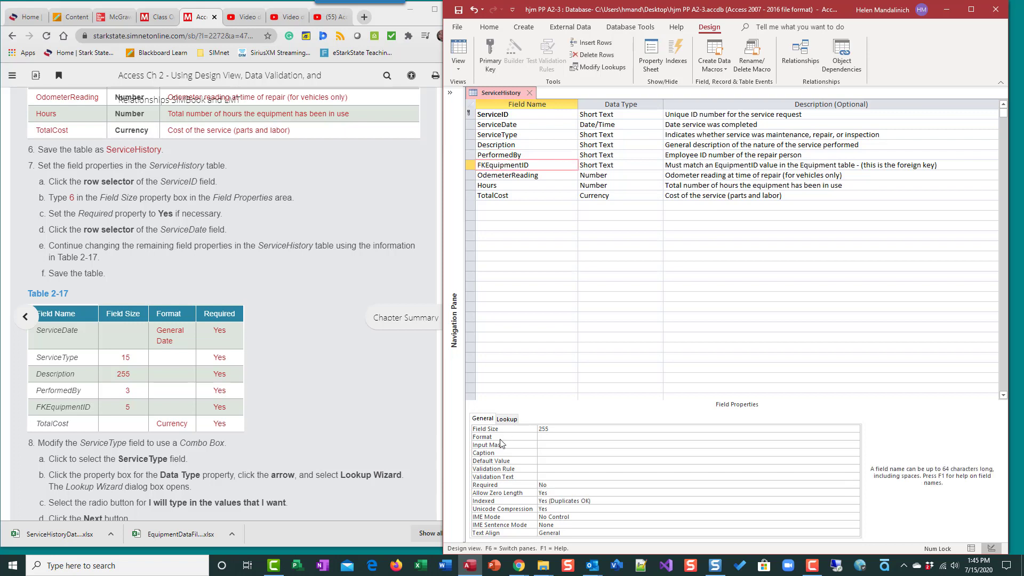
double_click(545, 430)
text(5)
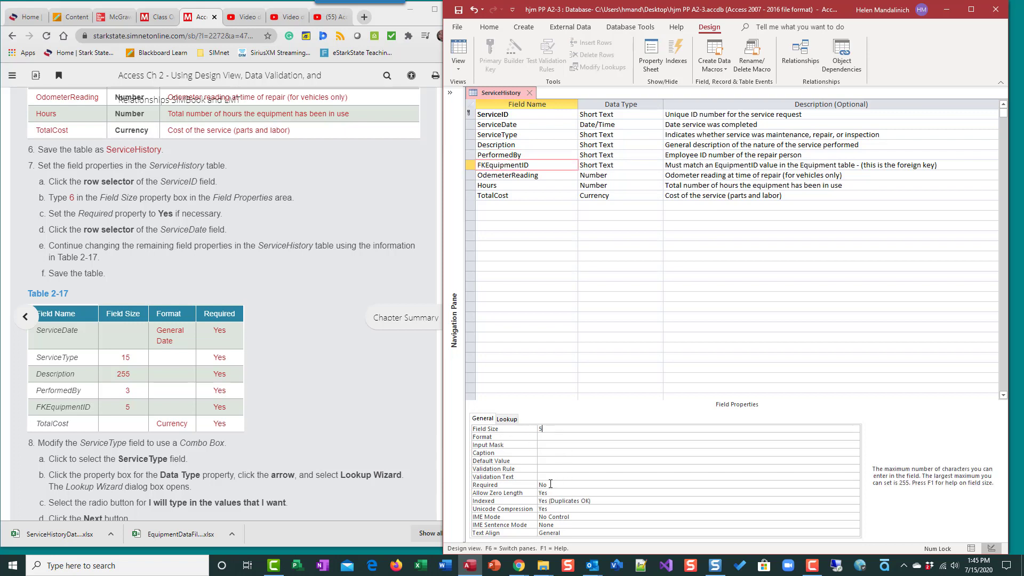
double_click(542, 483)
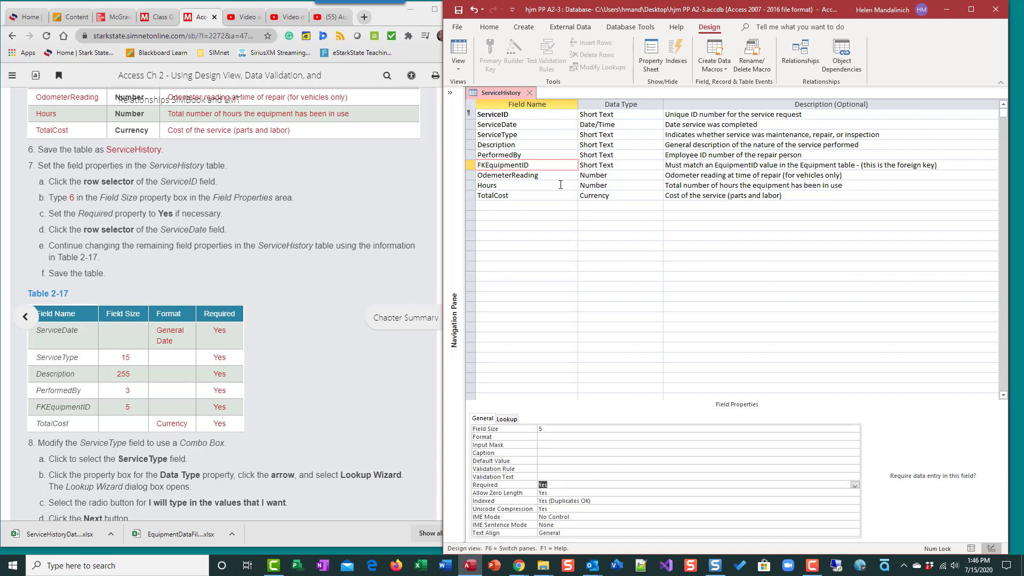
Step: Set the TotalCost field's Required property to Yes and save the table
click(512, 195)
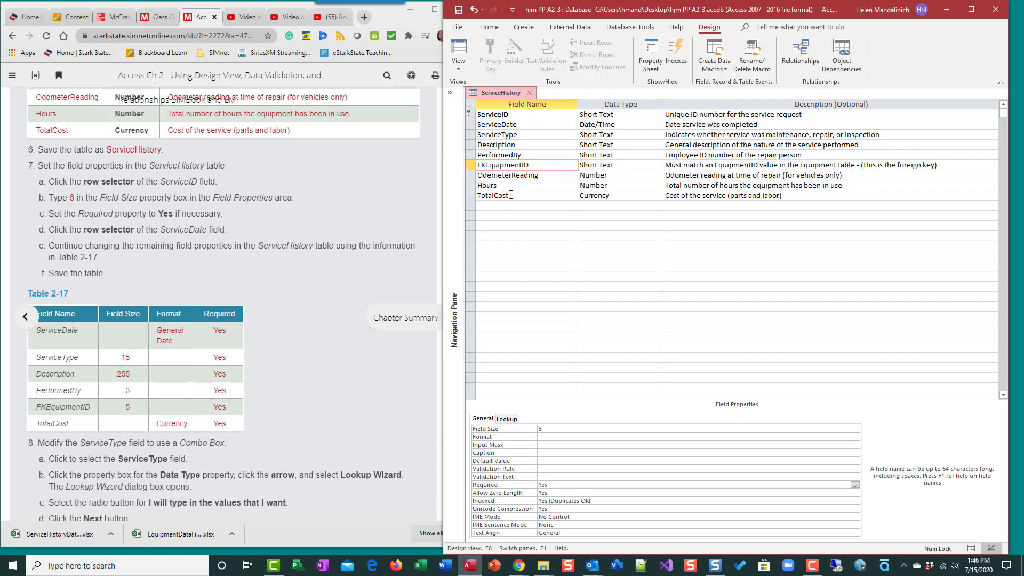
double_click(541, 484)
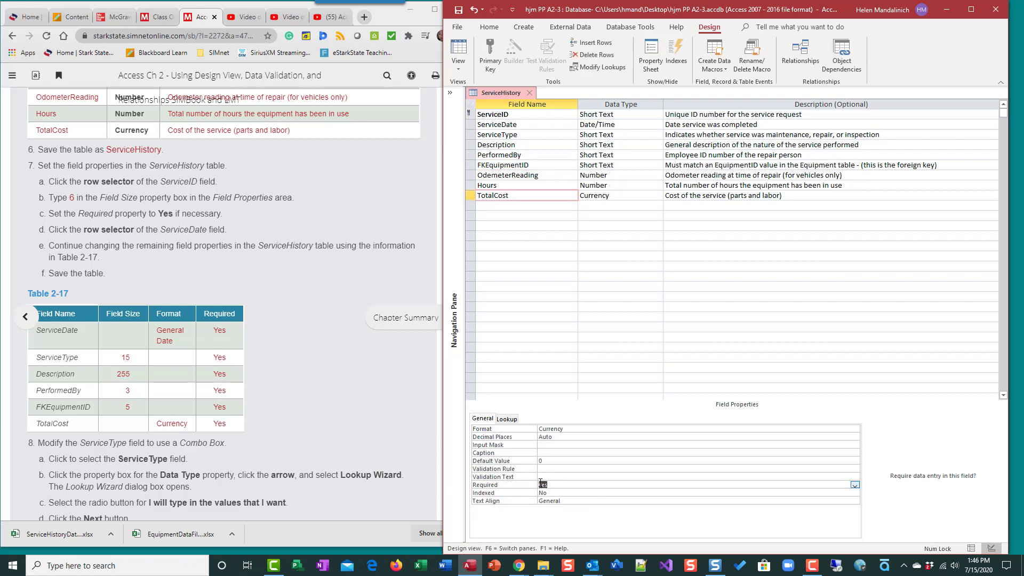
click(458, 9)
Step: Start the Lookup Wizard for the ServiceType field's data type and choose to type in the lookup values
scroll(226, 424, down, 4)
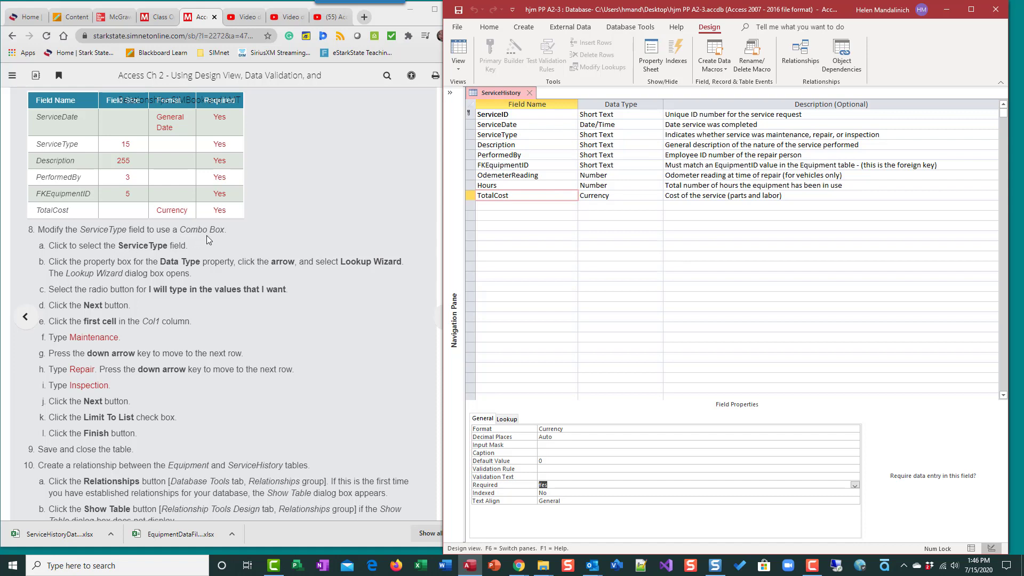
click(525, 134)
click(595, 134)
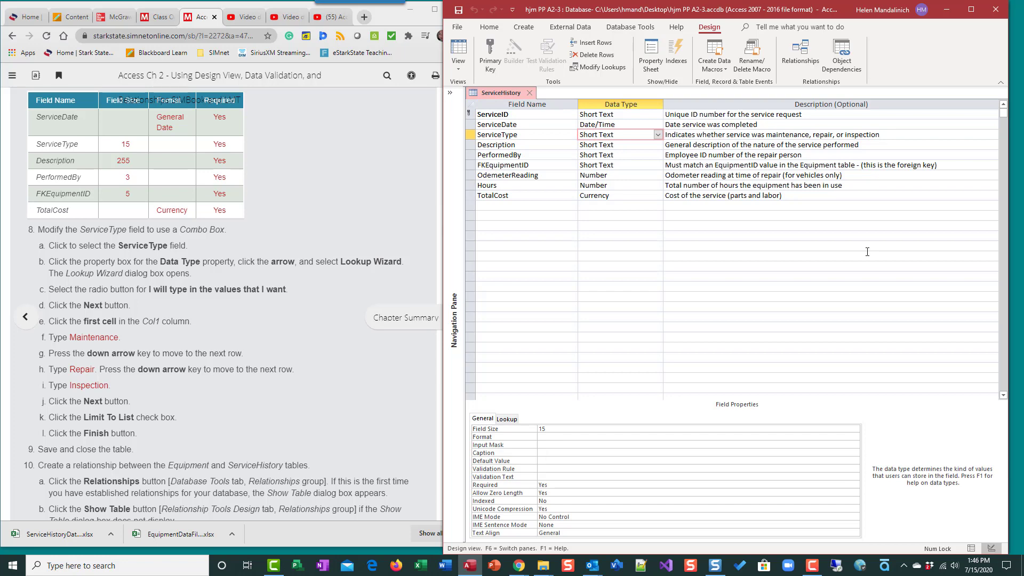
click(658, 135)
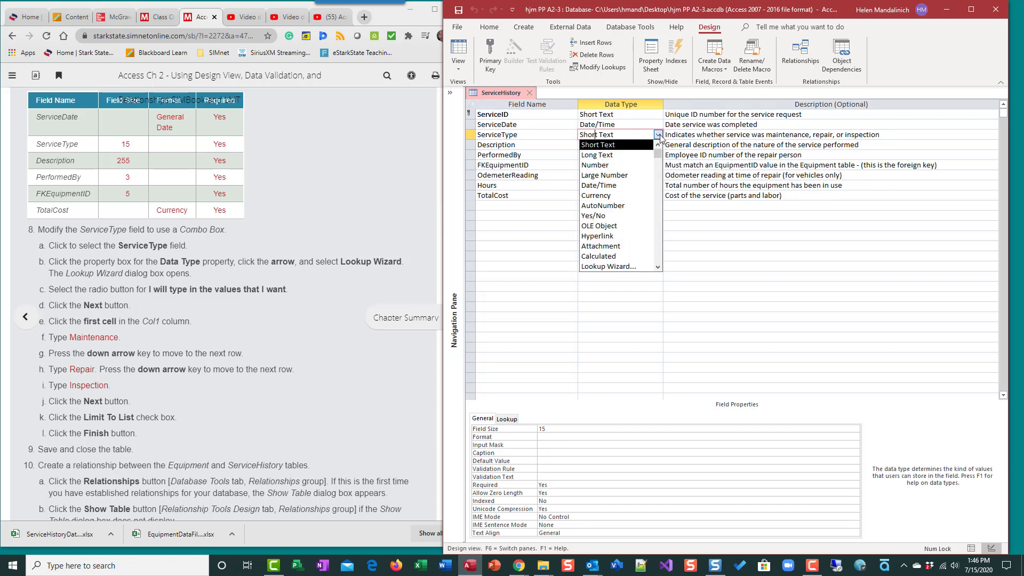
click(624, 266)
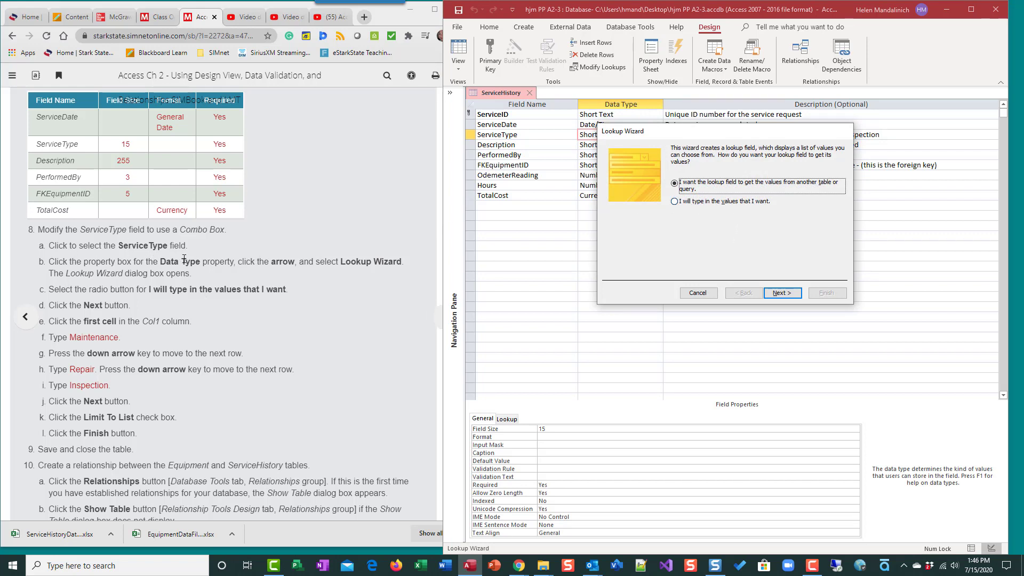
click(674, 202)
click(782, 293)
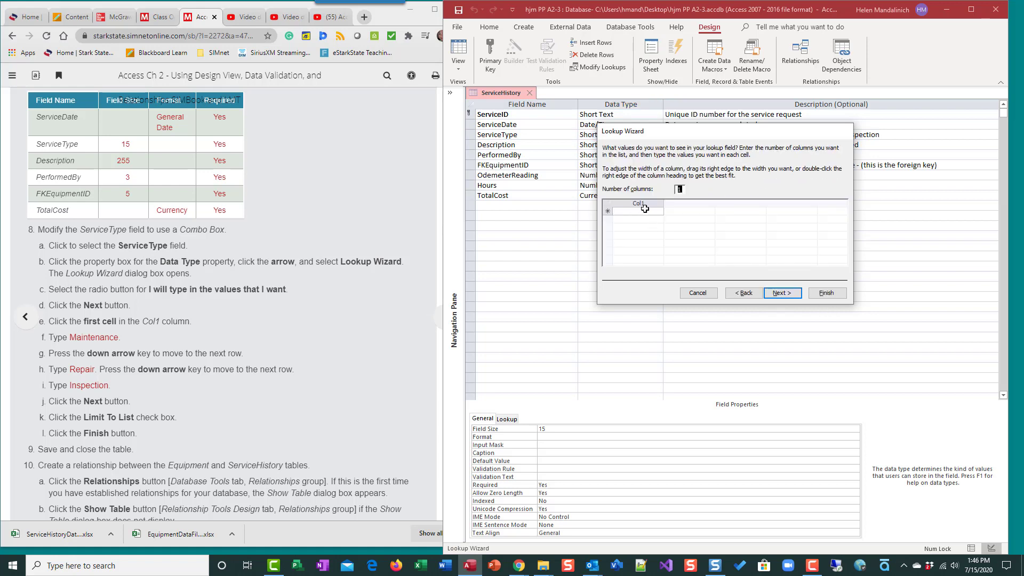
Step: Enter Maintenance, Repair and Inspection as the lookup values in Col1
click(642, 212)
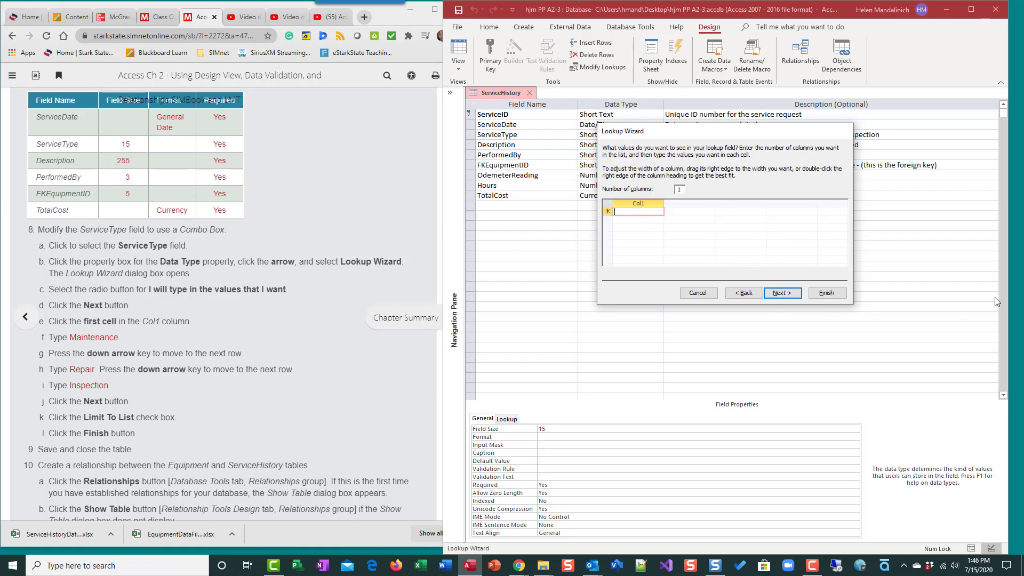
text(Maintenance)
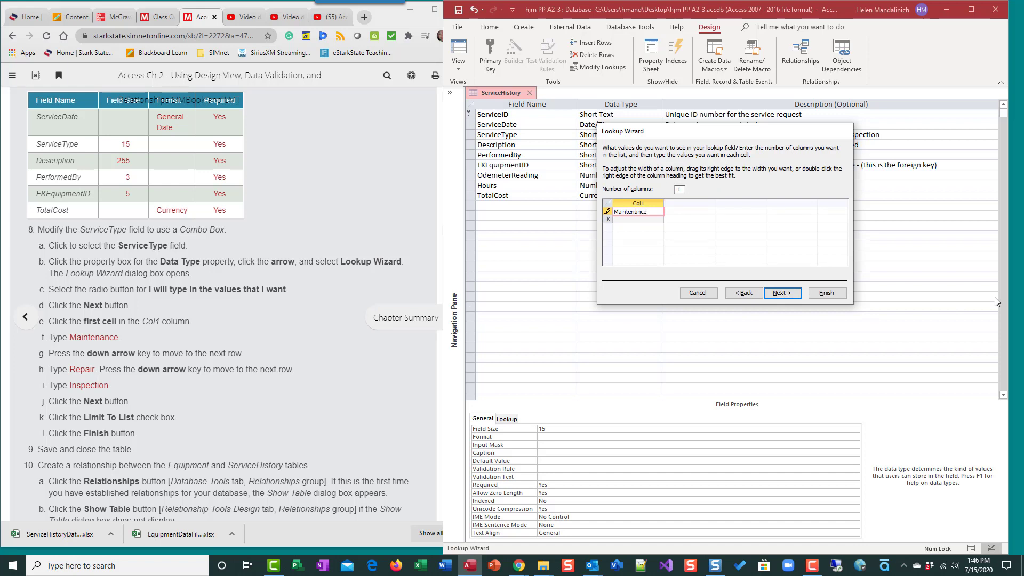
key(Down)
text(Rep)
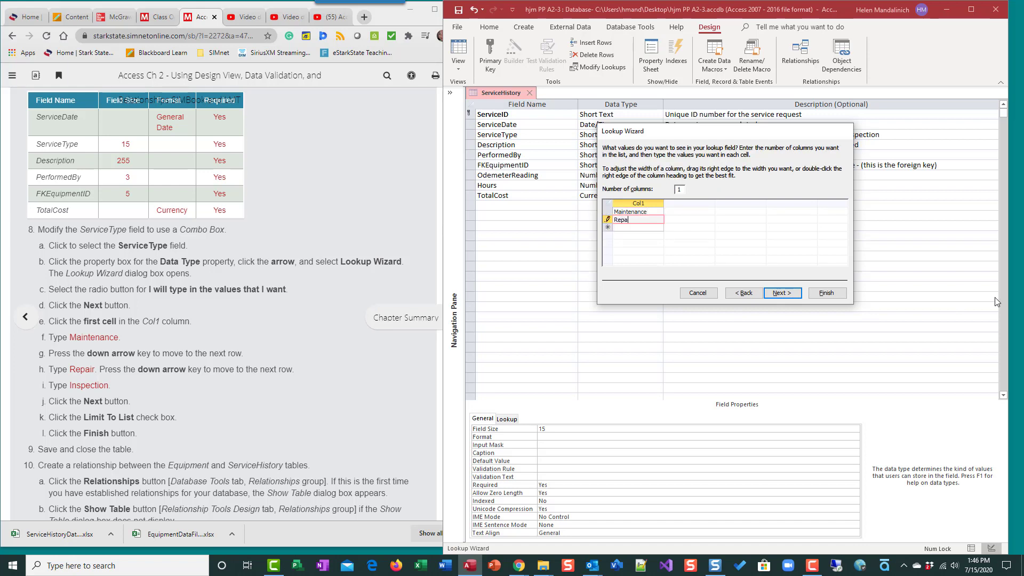
text(air)
key(Down)
text(Inspection)
key(Down)
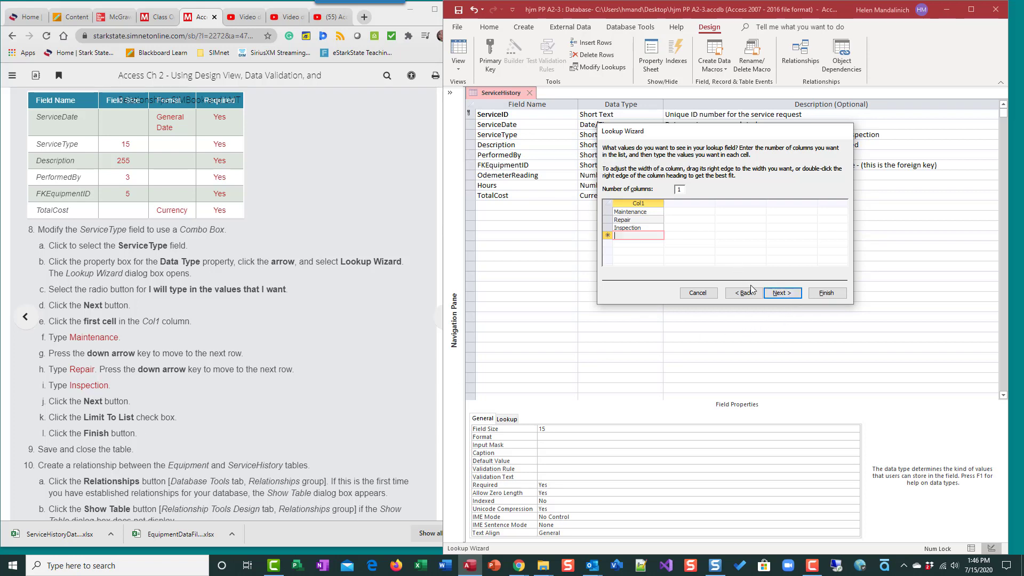
Step: Limit the ServiceType lookup's entries to the list and finish the wizard
click(780, 293)
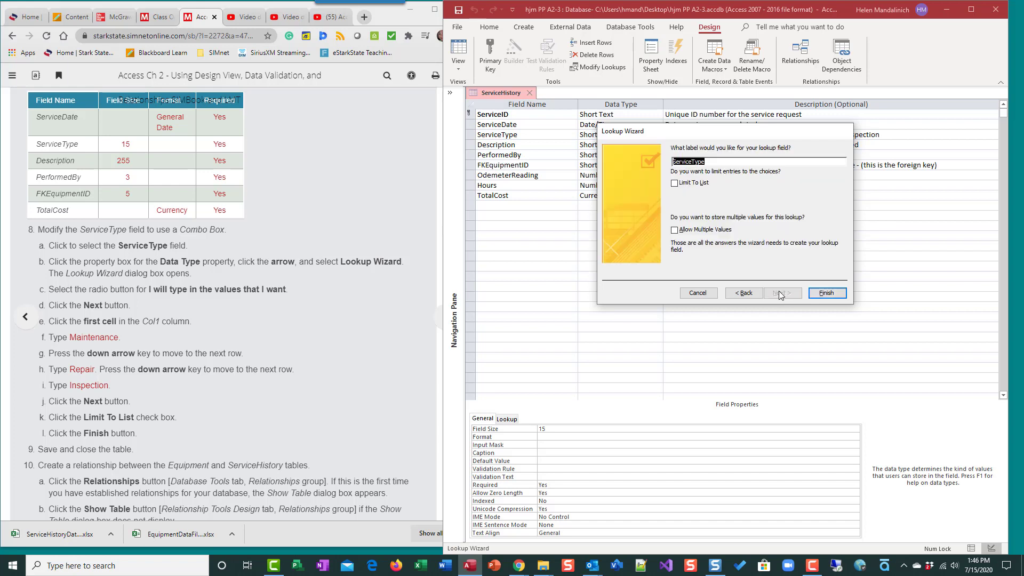
click(675, 184)
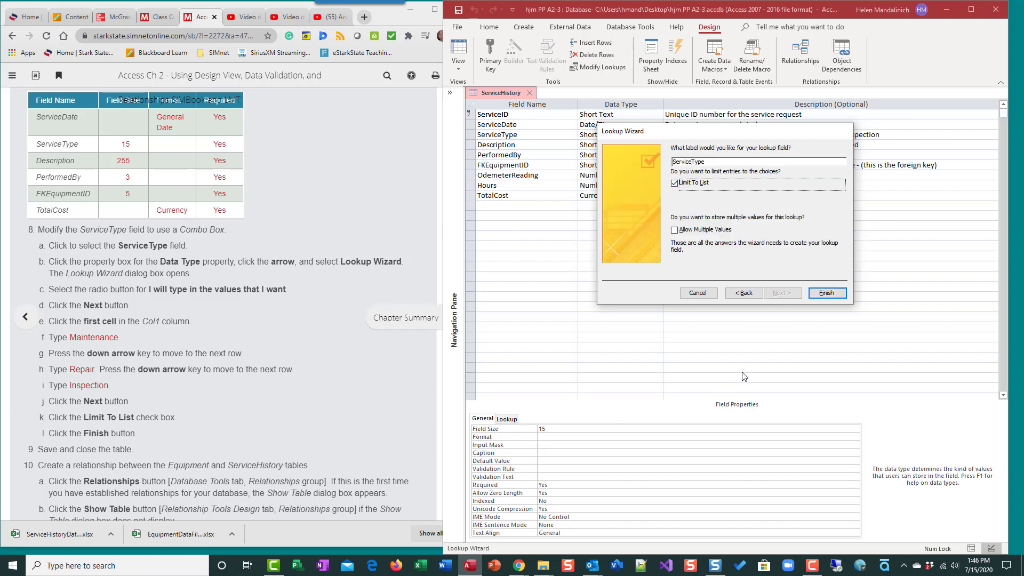
click(827, 293)
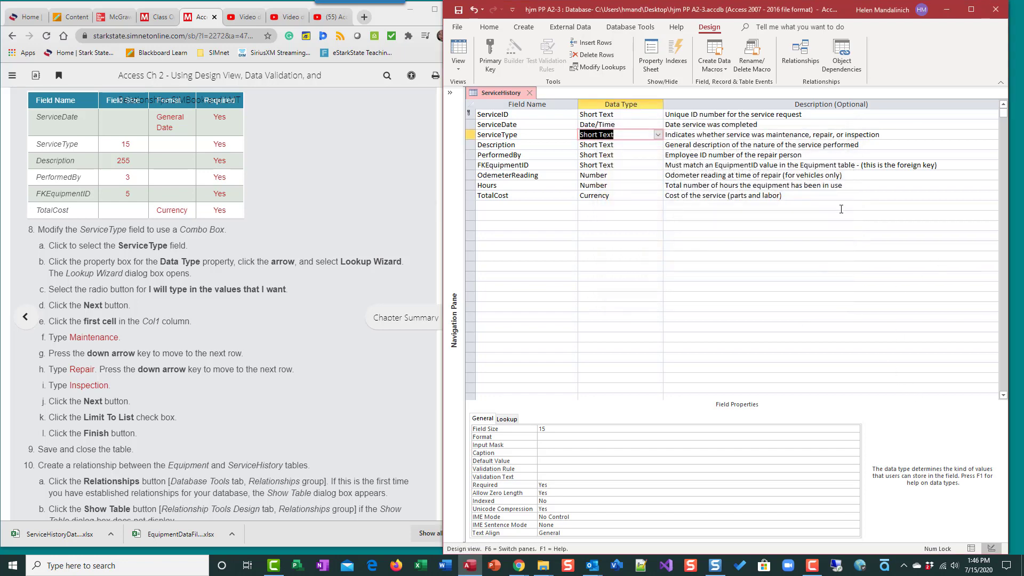
Step: Close the ServiceHistory table, saving its design changes, and expand the list of database objects
scroll(184, 332, down, 3)
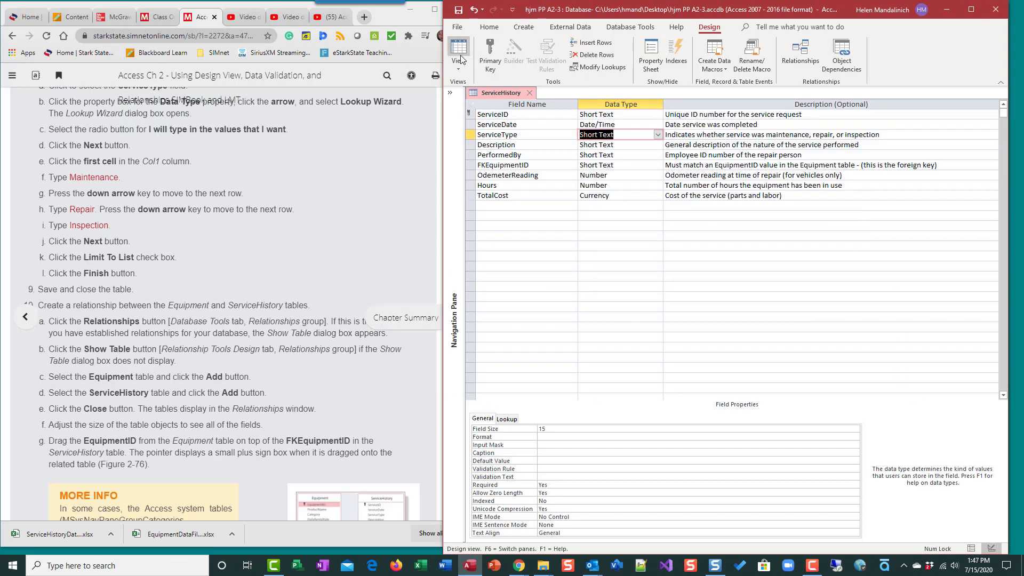
click(530, 92)
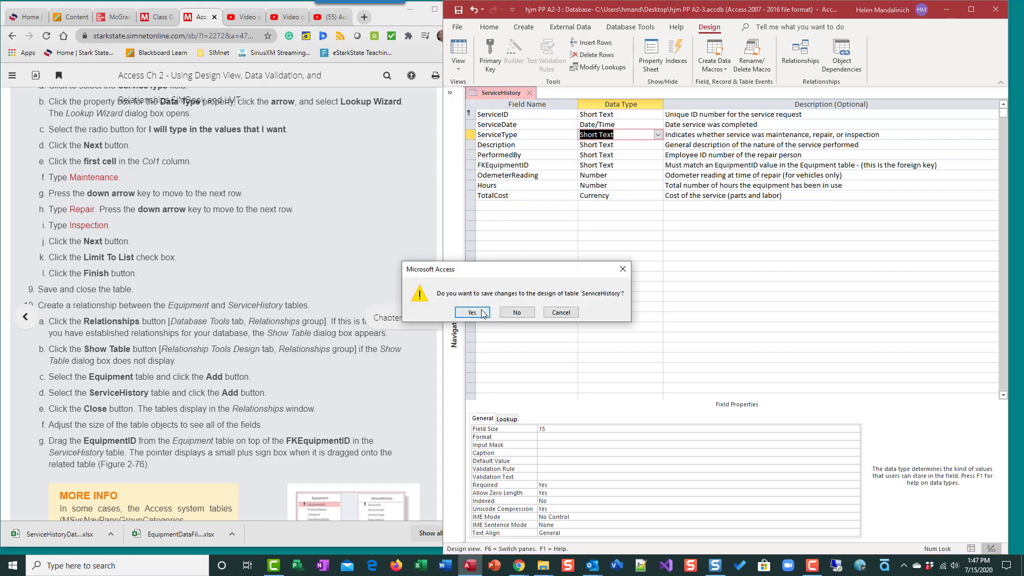
click(472, 313)
click(451, 92)
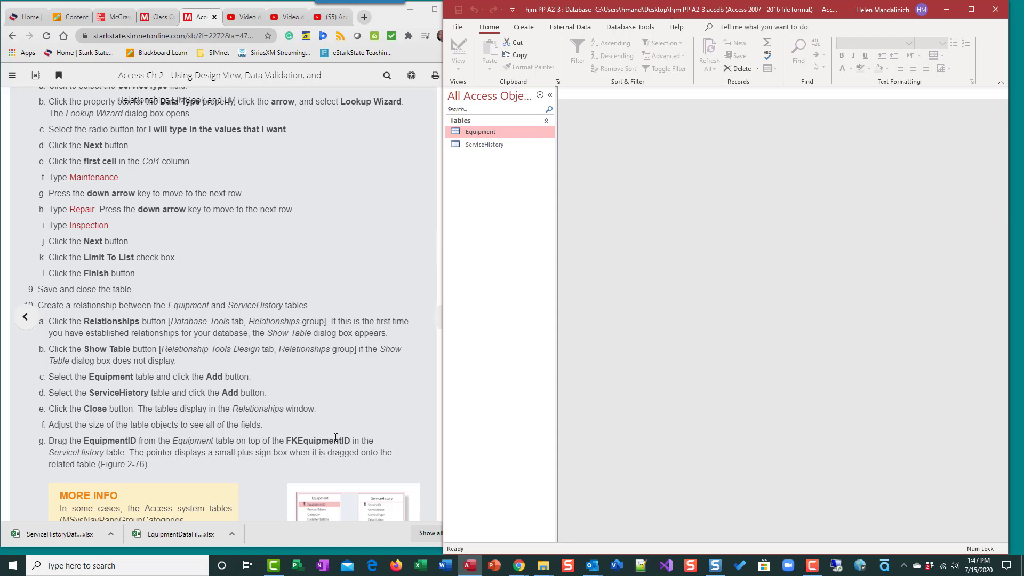
Step: Read ahead in the exercise instructions, from creating the table relationship to preparing the Equipment table for printing
scroll(190, 227, down, 4)
scroll(223, 393, down, 7)
scroll(223, 393, up, 2)
scroll(223, 393, down, 8)
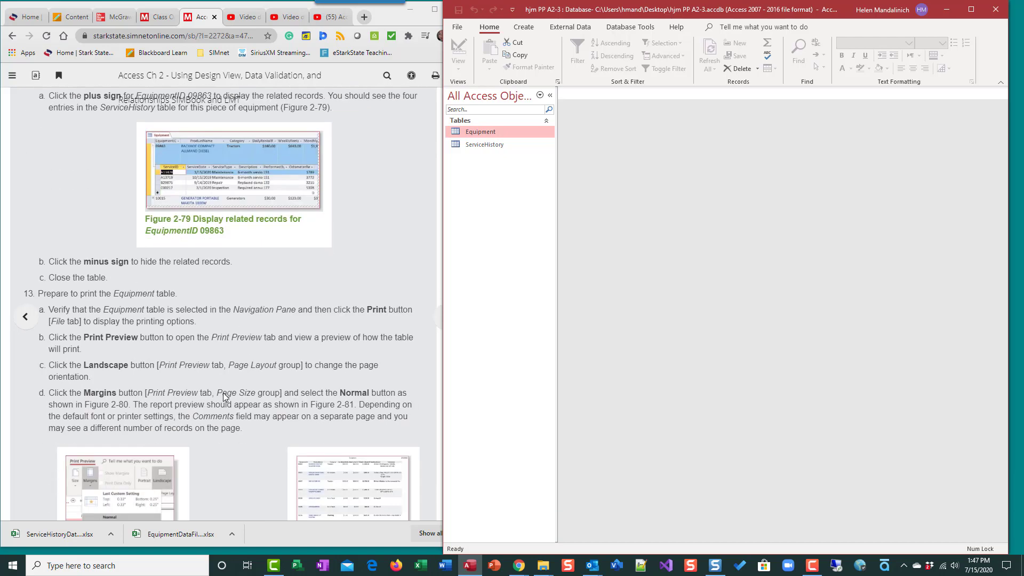